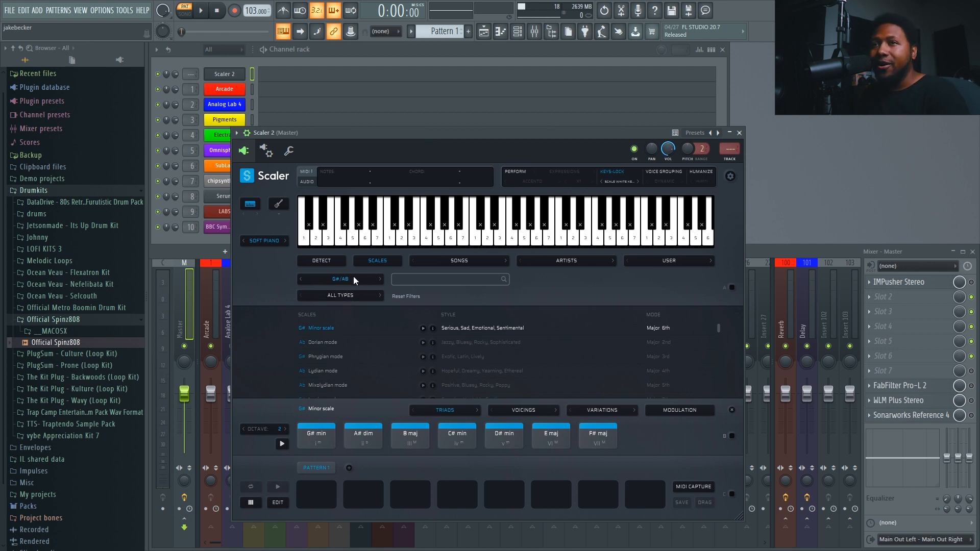
Step: View the available root notes and the start of the G#/Ab scale list
click(354, 277)
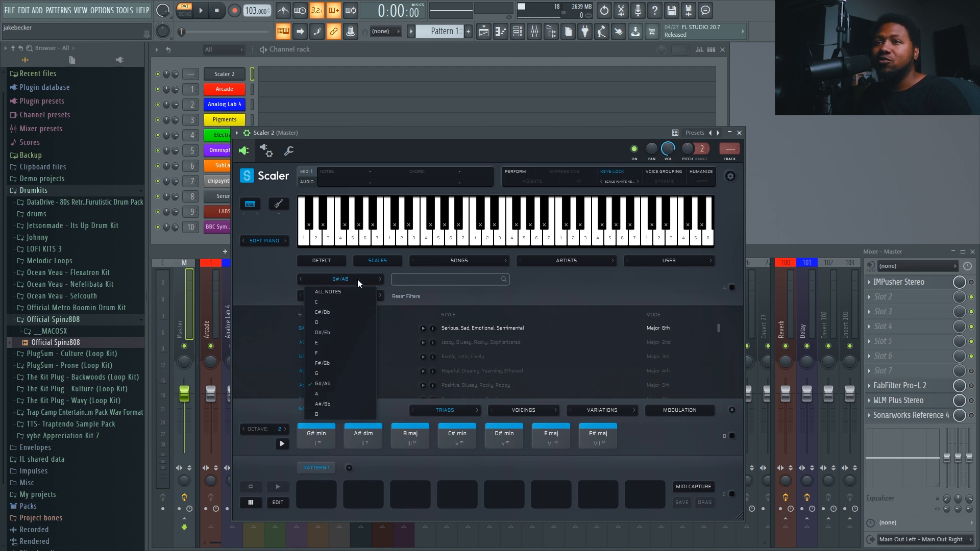
click(504, 293)
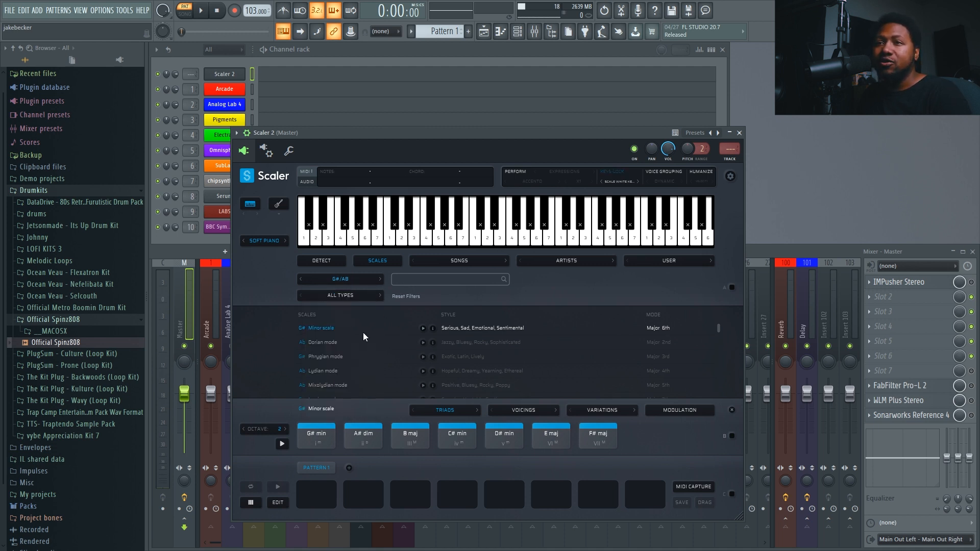
scroll(375, 342, up, 1)
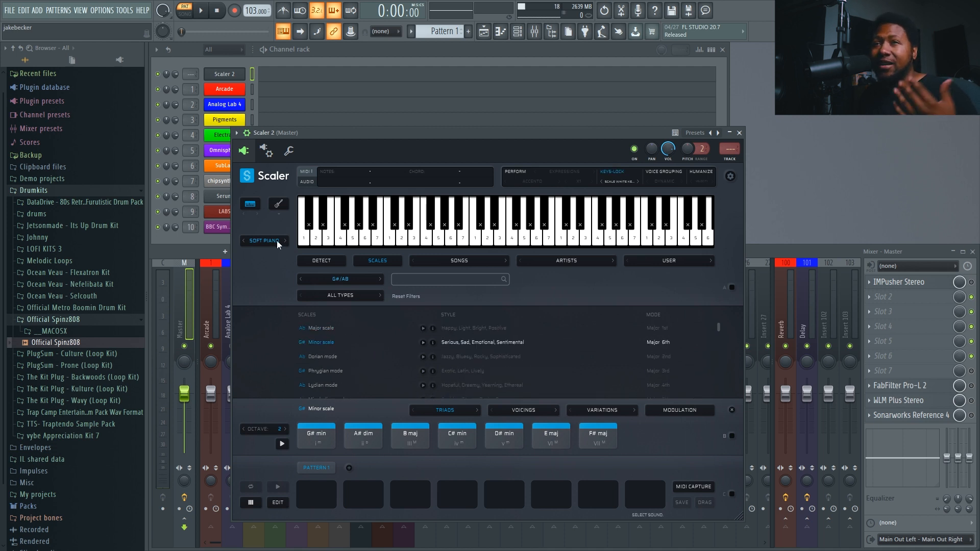
Step: Compare the keyboard with Keys-Lock off and on, and view the available Keys-Lock profiles
click(618, 176)
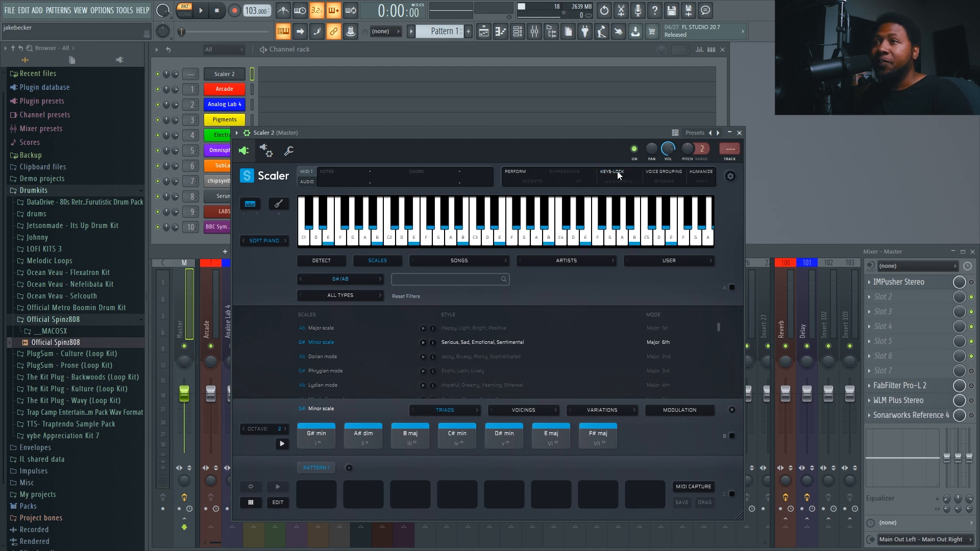
click(618, 176)
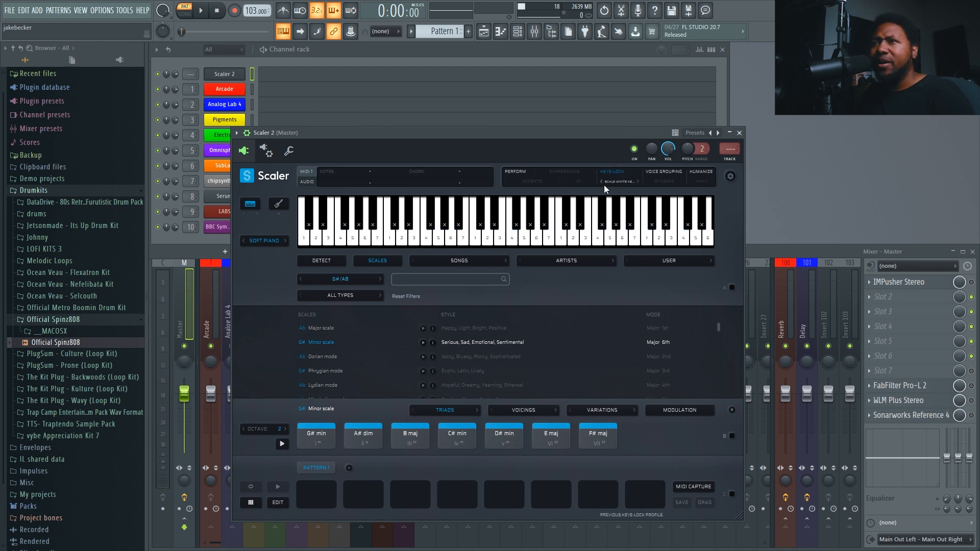
click(610, 184)
click(632, 212)
click(567, 232)
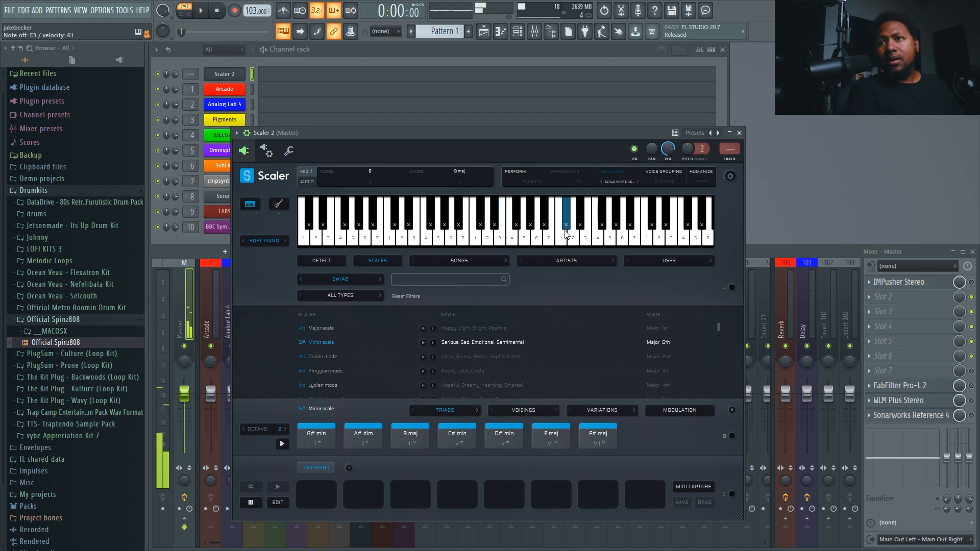
Step: Try the Ab Major scale and the Ab Dorian mode
click(322, 328)
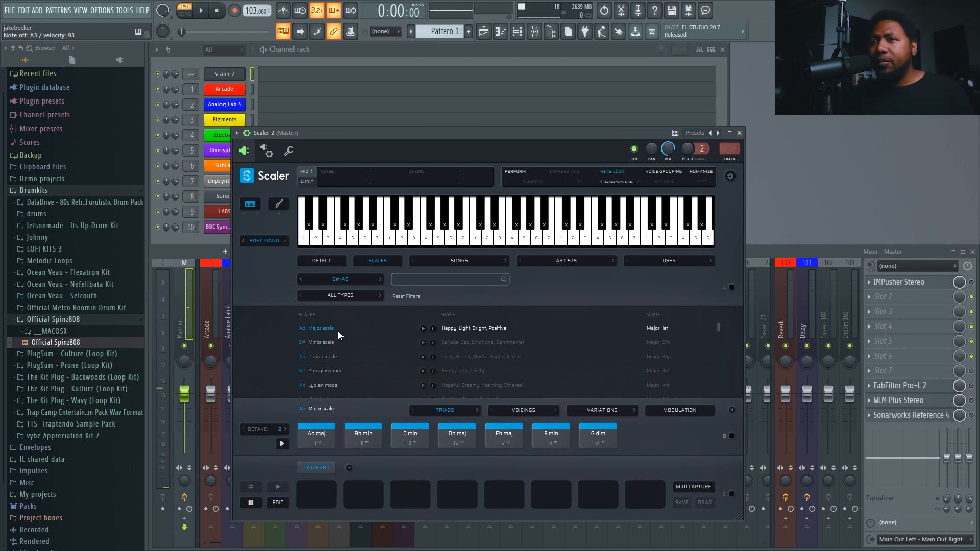
click(347, 356)
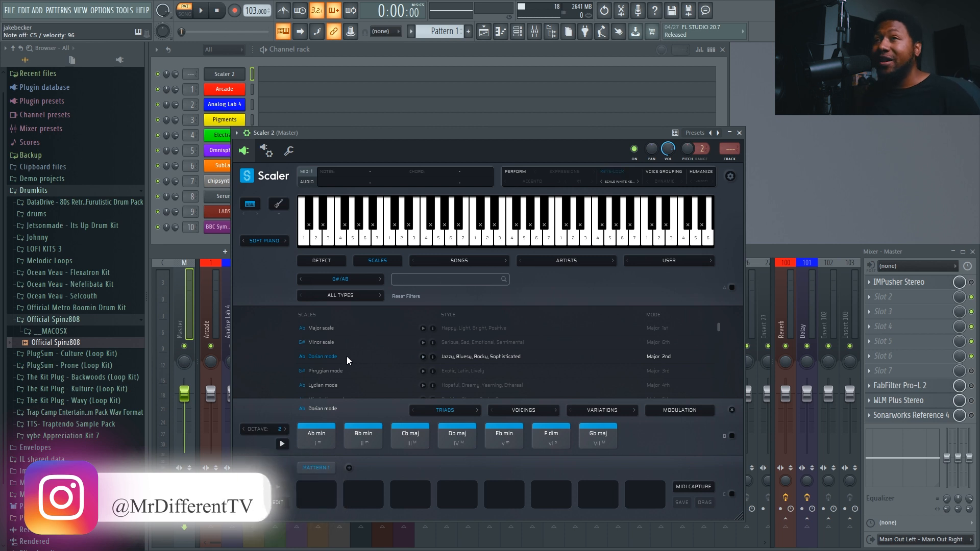
Step: Set Scaler's internal instrument sound to Off and reposition the plugin window
click(265, 240)
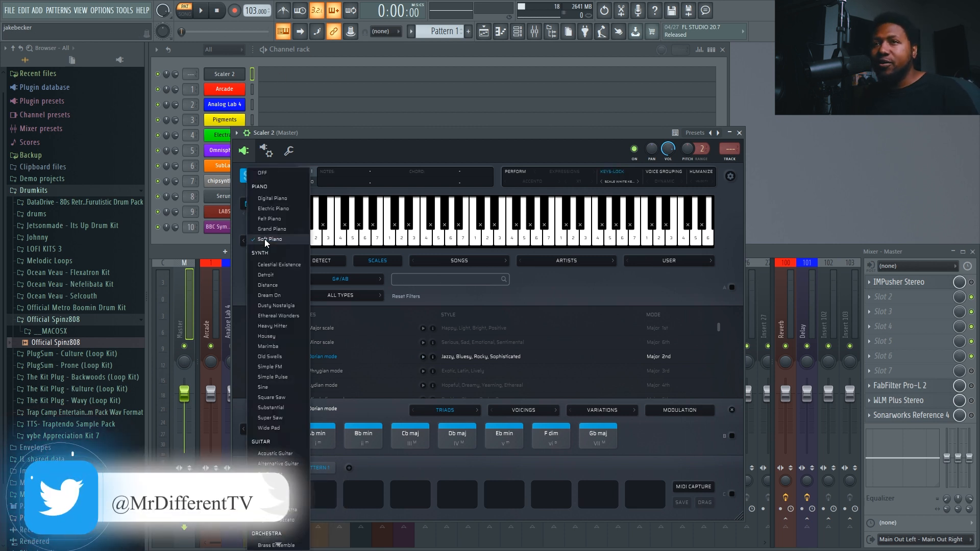
click(270, 175)
drag(301, 133, 334, 106)
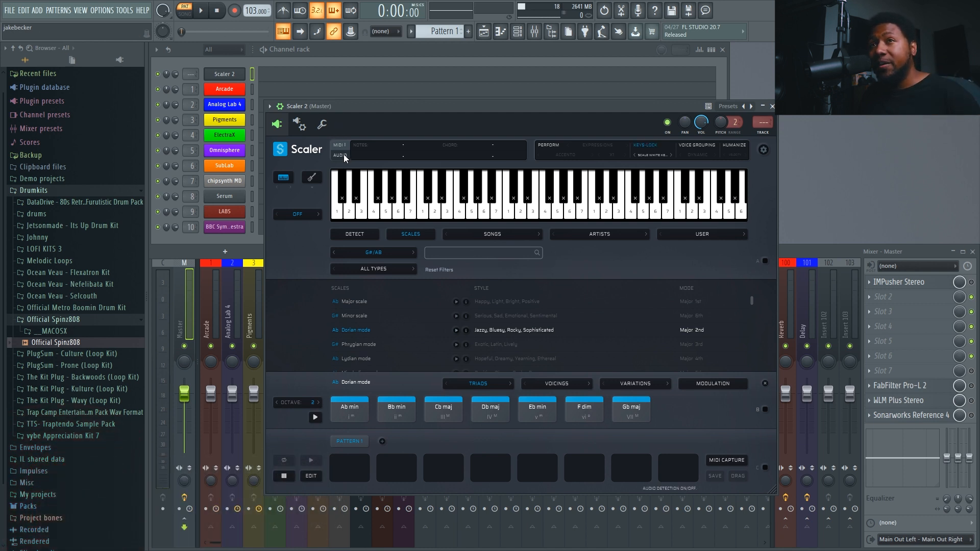
Step: Check the MIDI output port in Scaler 2's wrapper settings, and return to its main interface
click(280, 107)
click(280, 107)
click(280, 107)
click(280, 108)
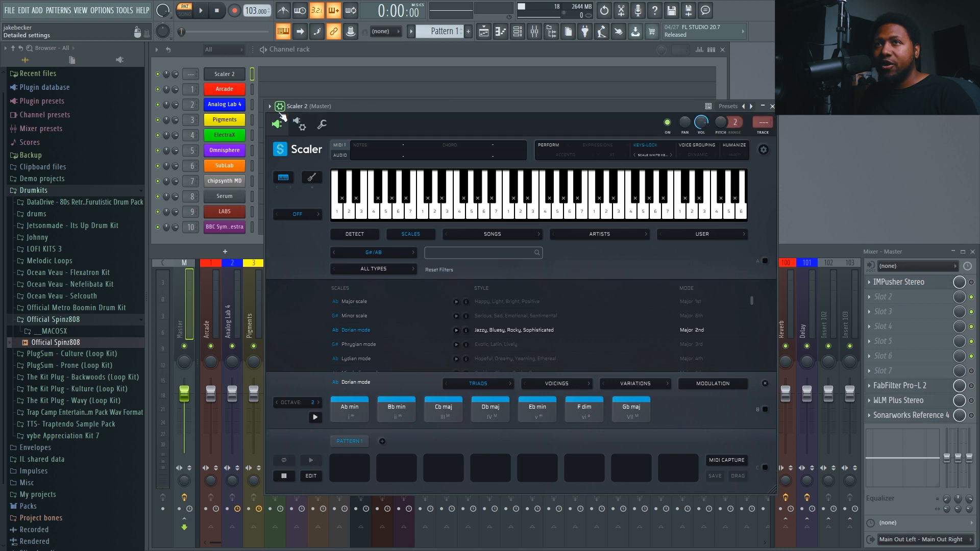
click(304, 126)
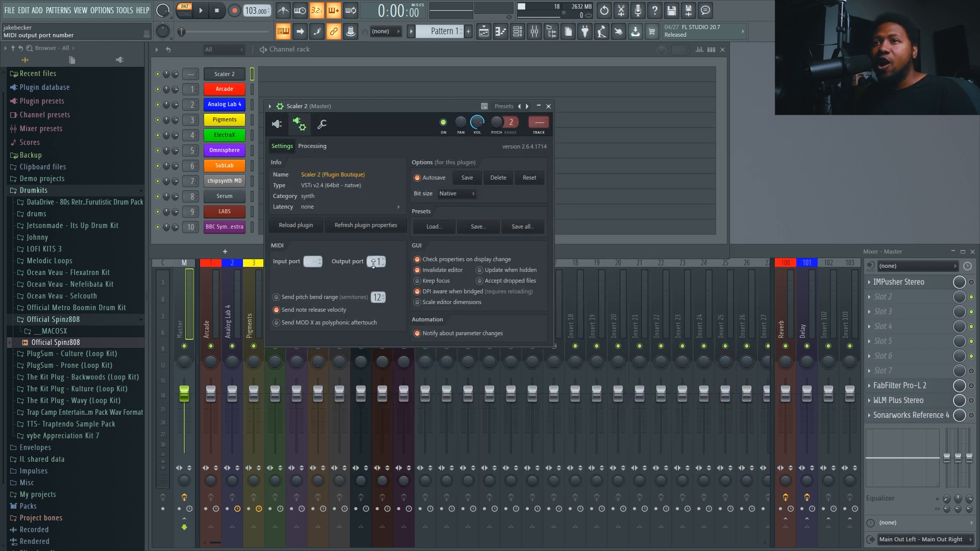
click(281, 124)
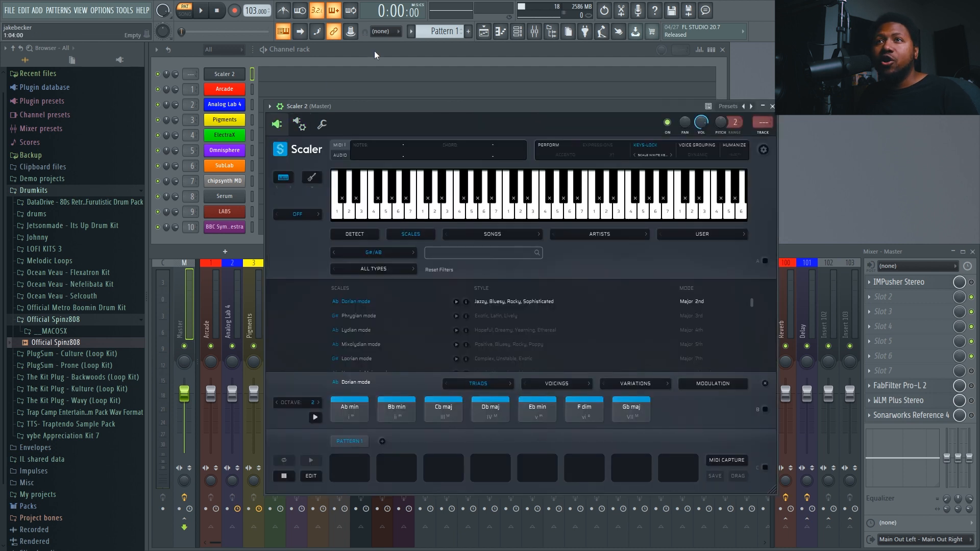
Step: Set the MIDI input port of the LABS channel to 1 and return to the Scaler 2 window
click(374, 50)
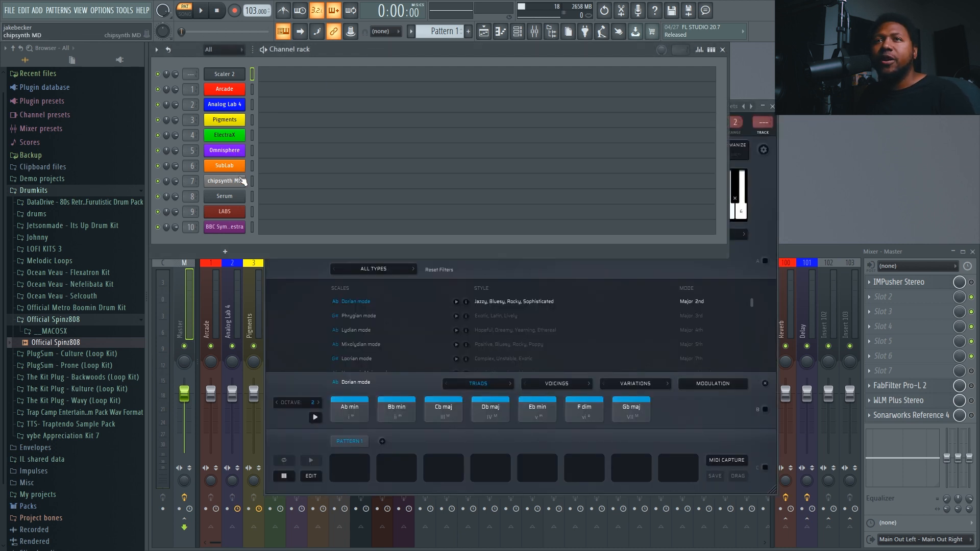
click(244, 214)
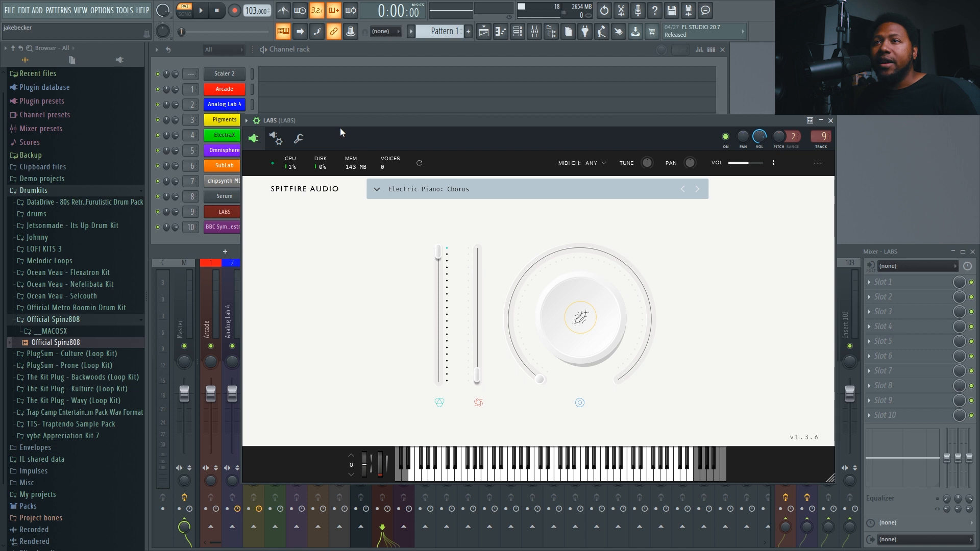
drag(340, 128, 350, 146)
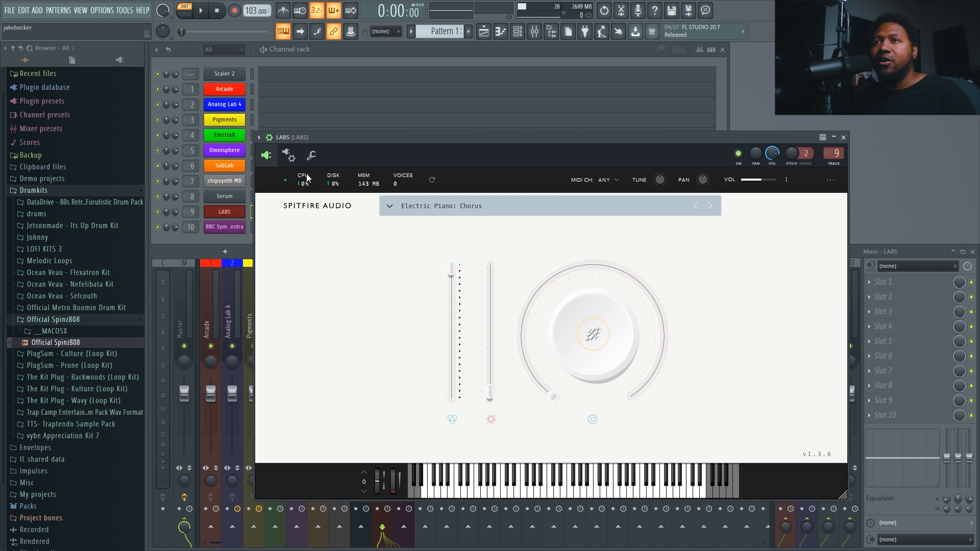
click(289, 155)
scroll(299, 293, up, 1)
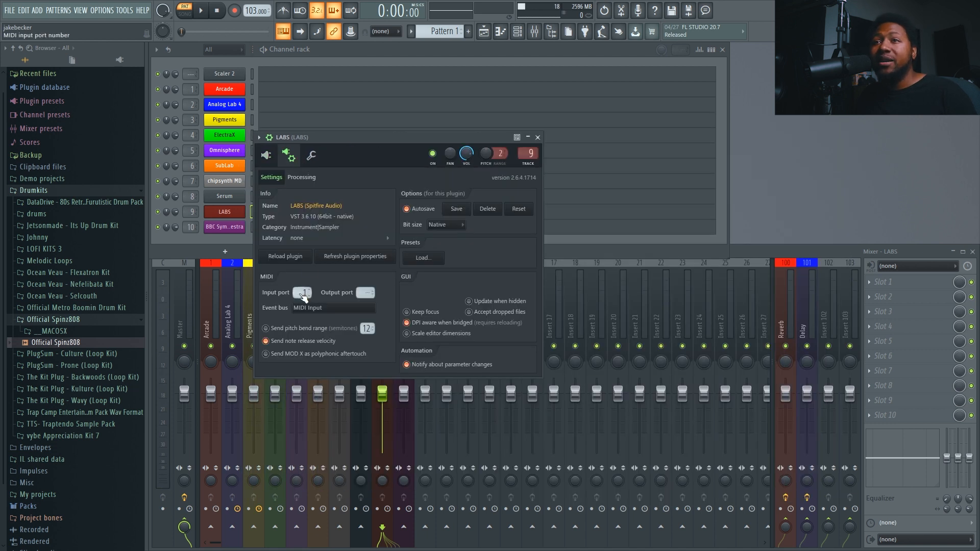
click(233, 76)
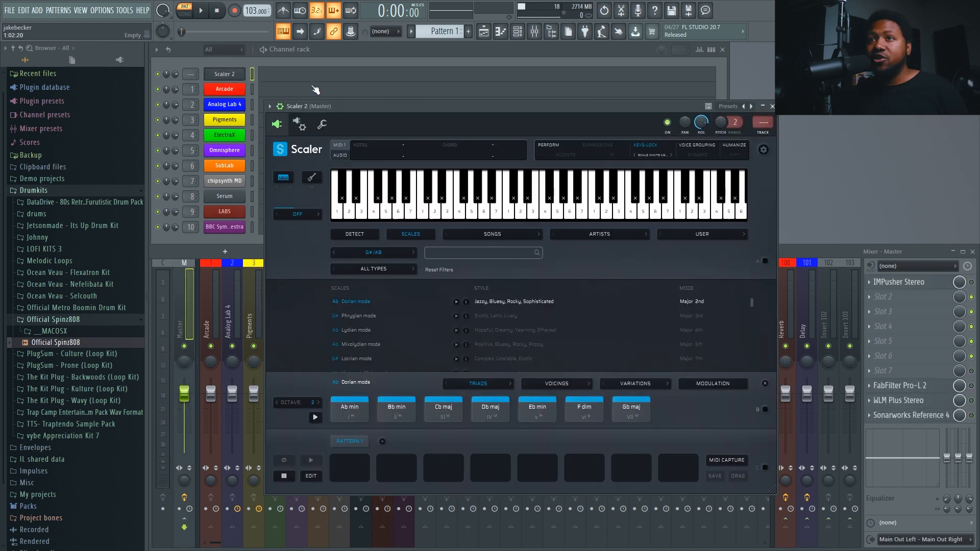
Step: Select the G# Minor scale in the scale list, keeping Scaler's internal sound Off
click(296, 214)
click(296, 215)
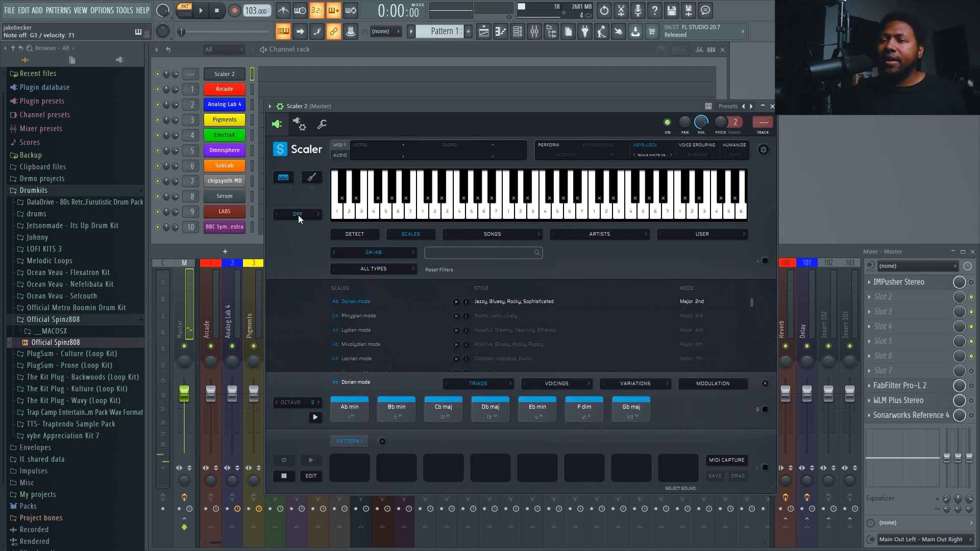
scroll(458, 299, up, 2)
click(390, 305)
click(394, 314)
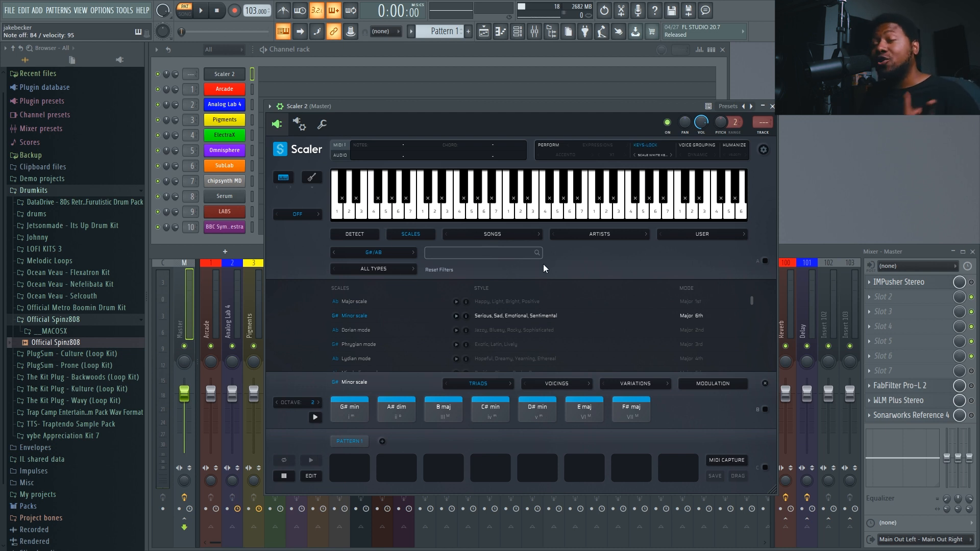
Step: Browse the song genres and load the Gospel 2 chord set
click(520, 235)
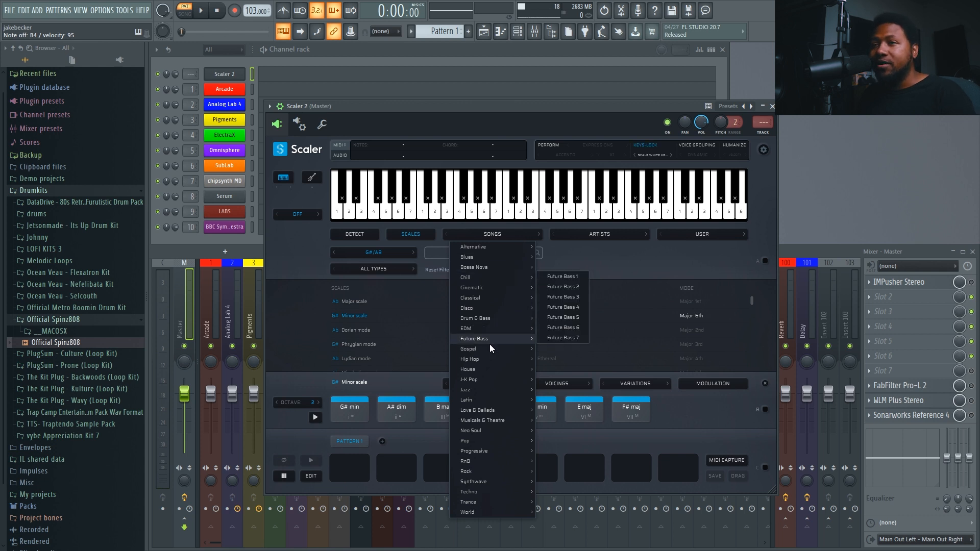
mouse_move(490, 349)
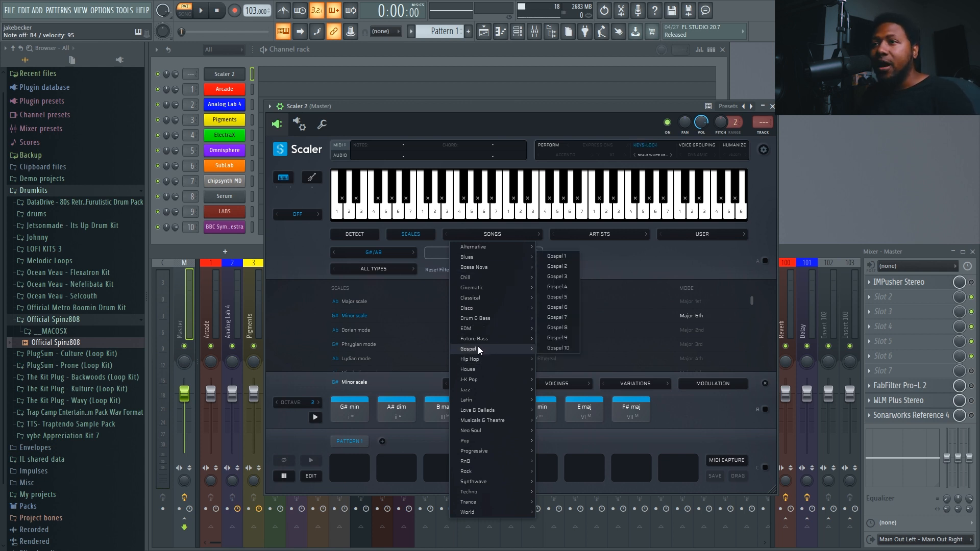
mouse_move(481, 409)
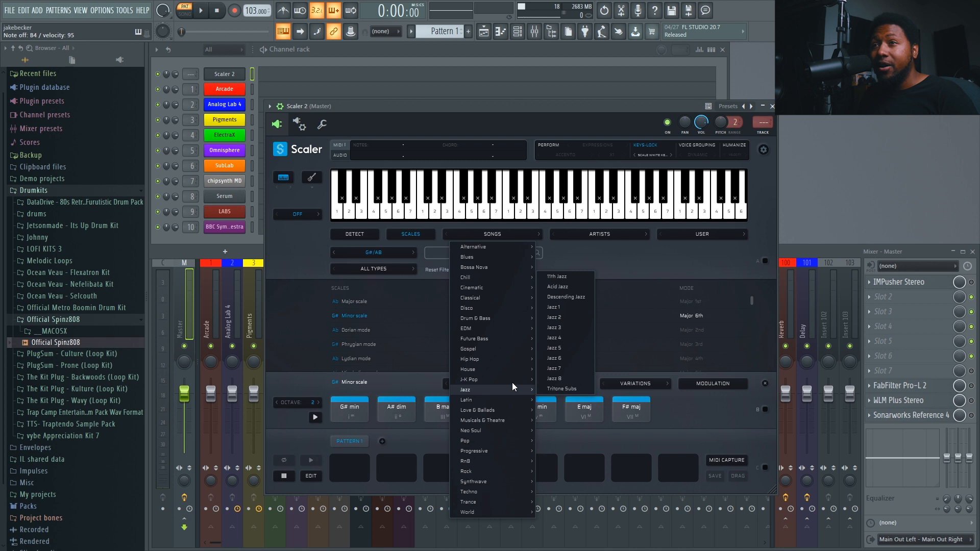
mouse_move(502, 349)
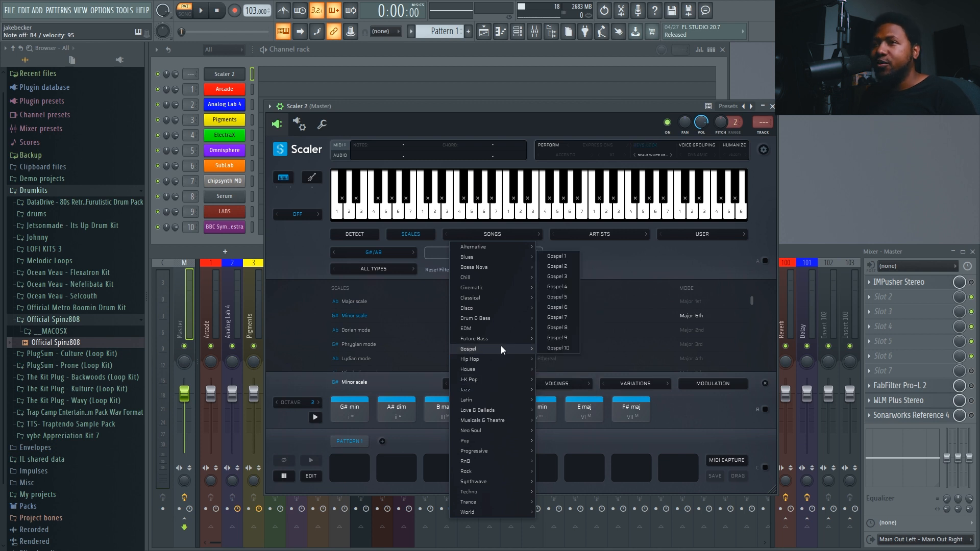
click(561, 267)
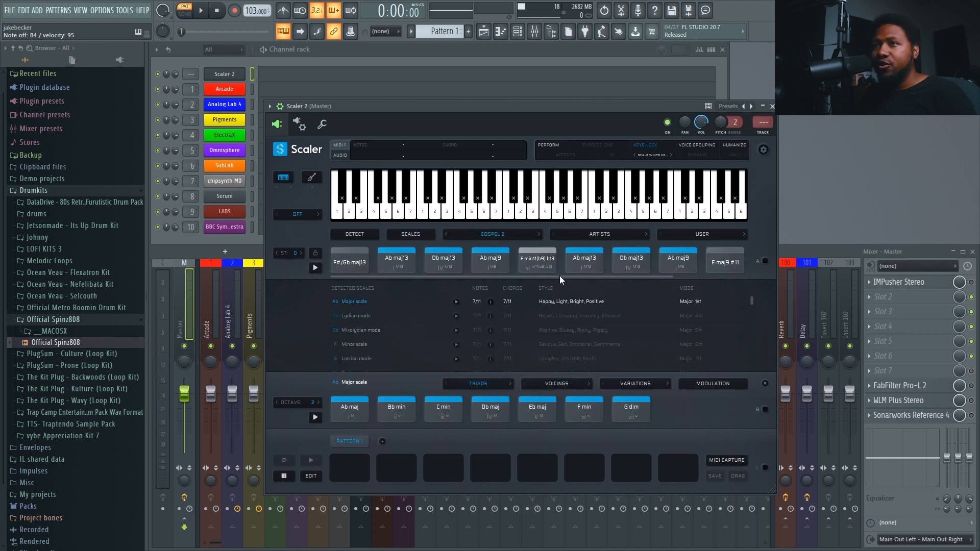
Step: Audition the first four chords of the Gospel 2 set, from F#/Gb maj13 to Ab maj9
click(359, 261)
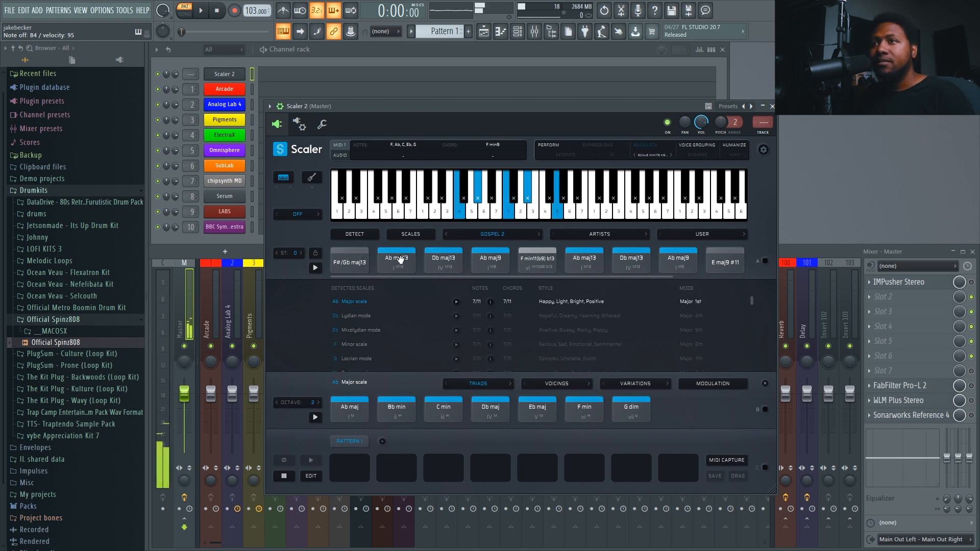
click(441, 259)
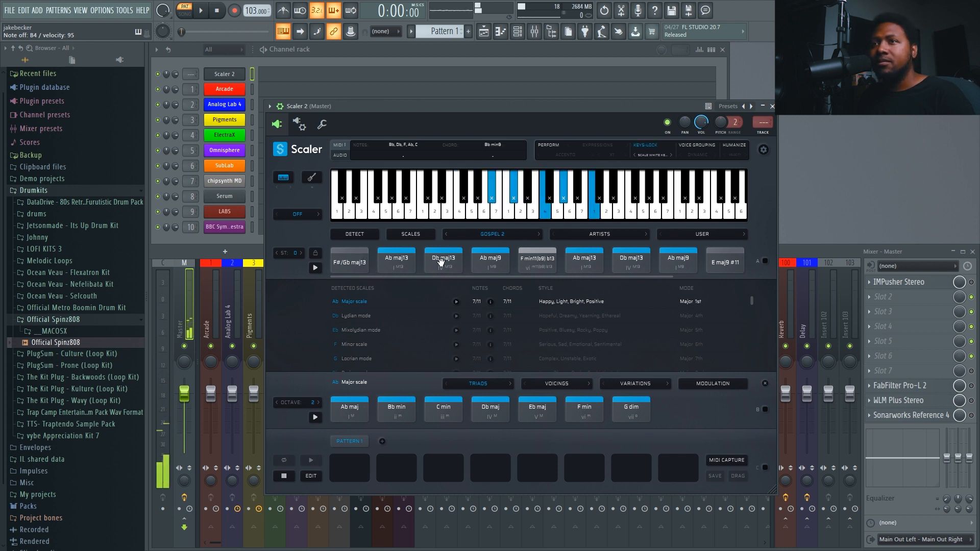
click(348, 263)
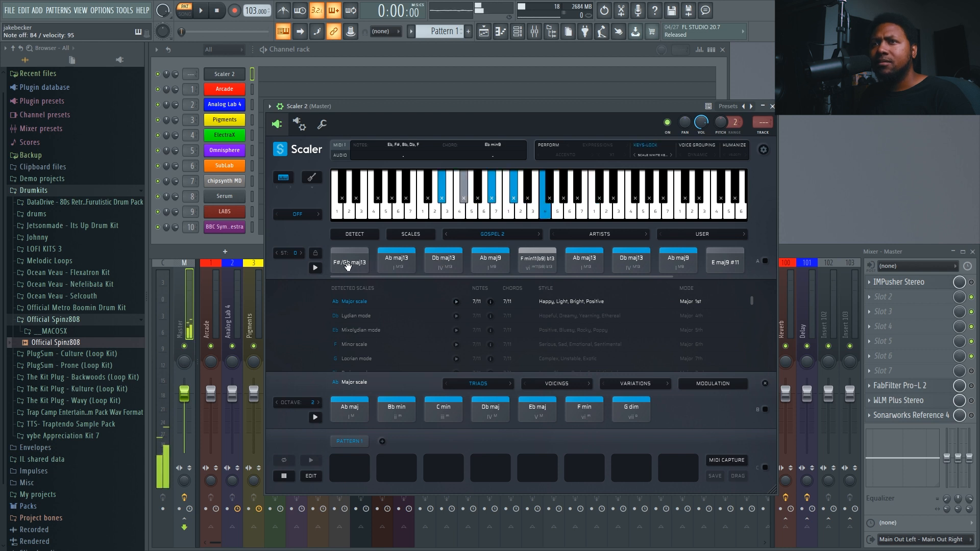
click(396, 264)
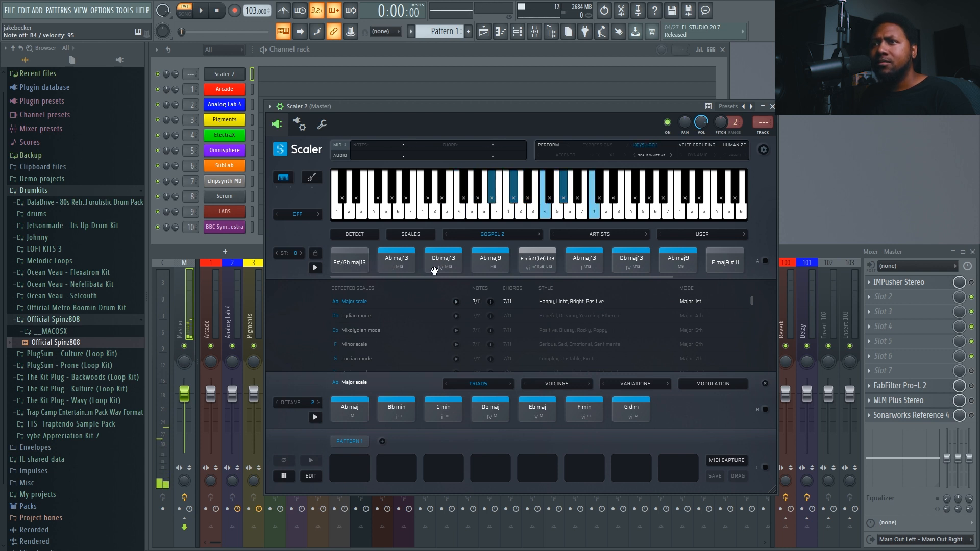
click(483, 267)
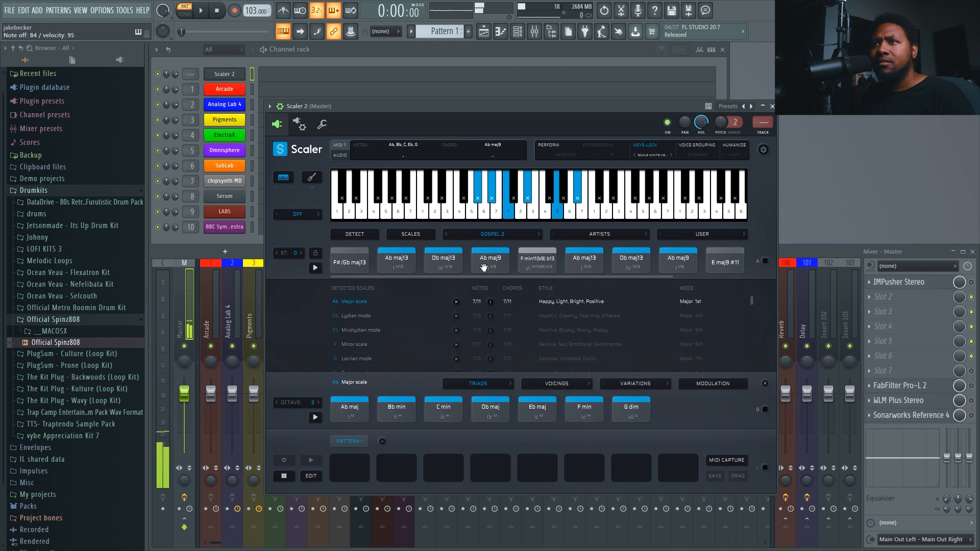
click(345, 265)
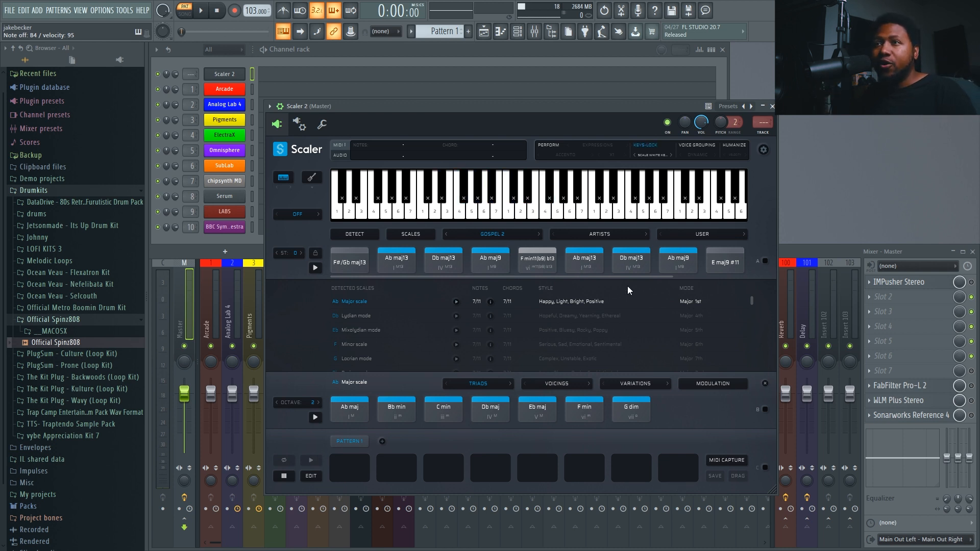
Step: View the list of artist chord sets without choosing one
click(594, 234)
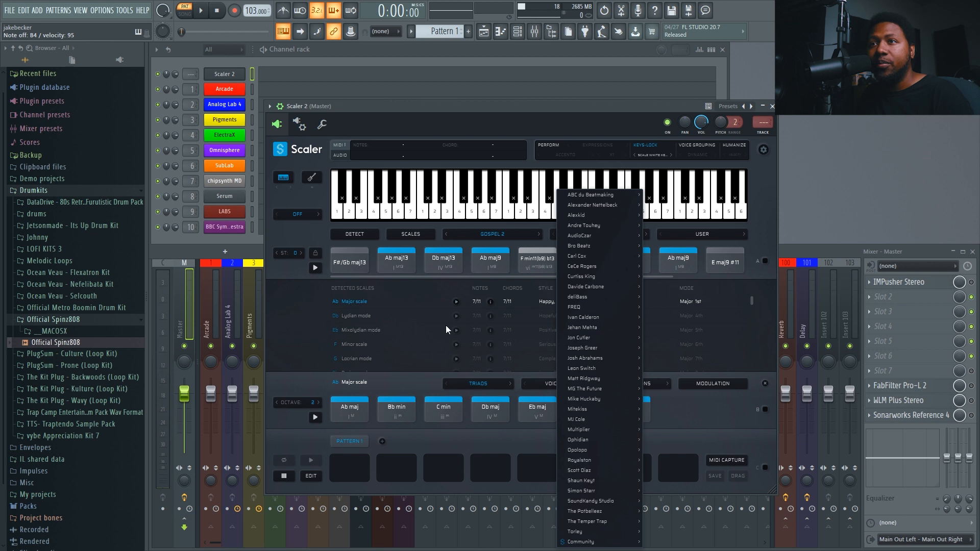
click(309, 298)
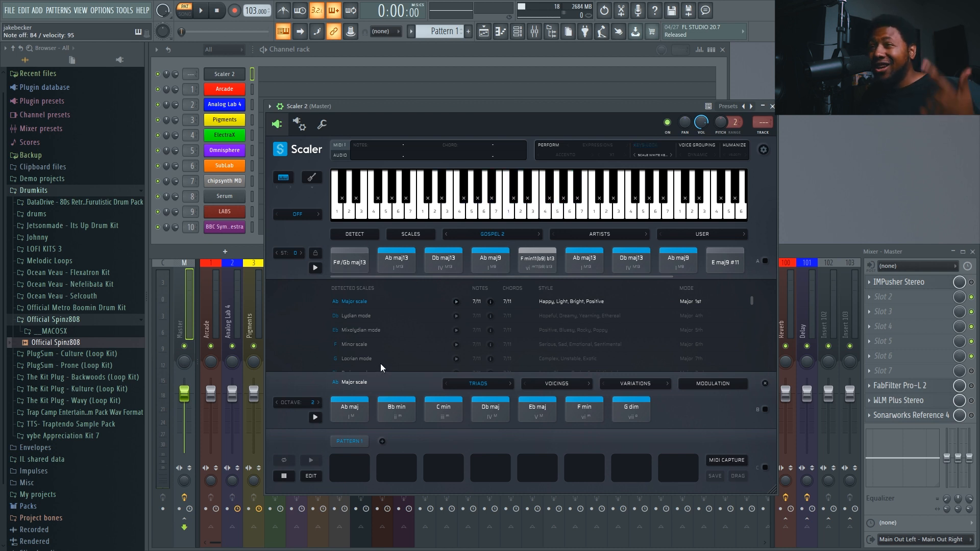
Step: Fill the first four pattern slots with F#/Gb maj13, Ab maj13, Db maj13 and Ab maj9, and play the progression
click(347, 263)
drag(347, 262, 349, 468)
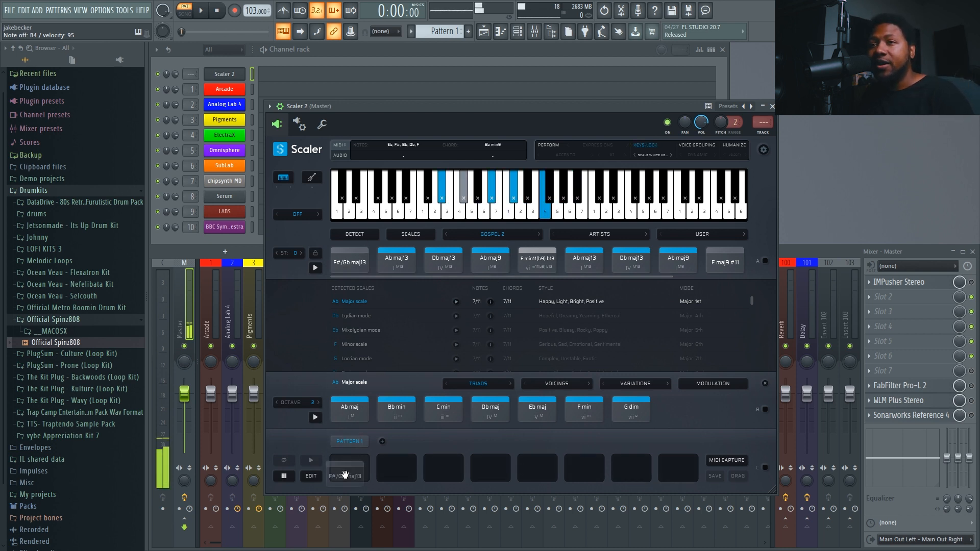
drag(396, 258, 401, 470)
drag(444, 263, 444, 470)
drag(490, 269, 490, 468)
click(315, 461)
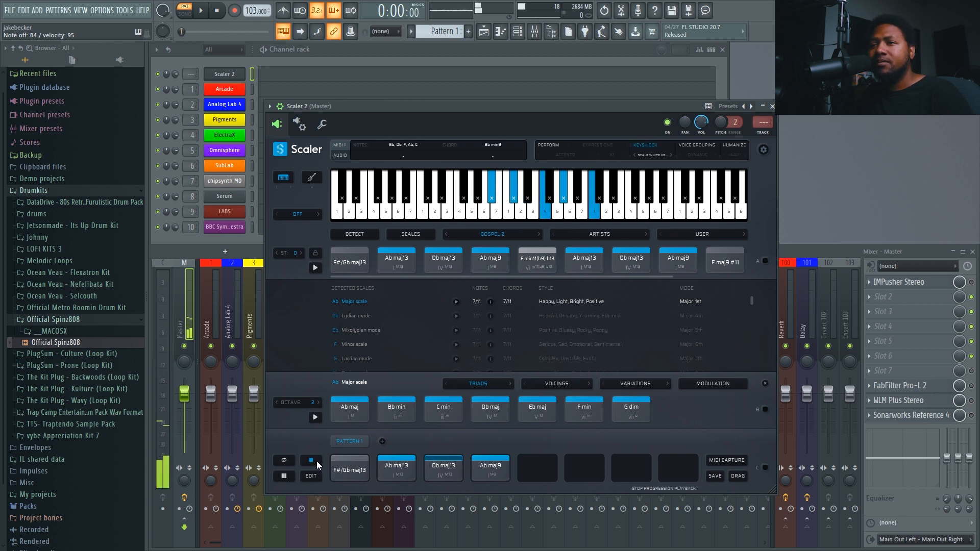
Step: Open the pattern's playback timings for editing, set the first chord's duration to x1.5 and audition it
click(316, 461)
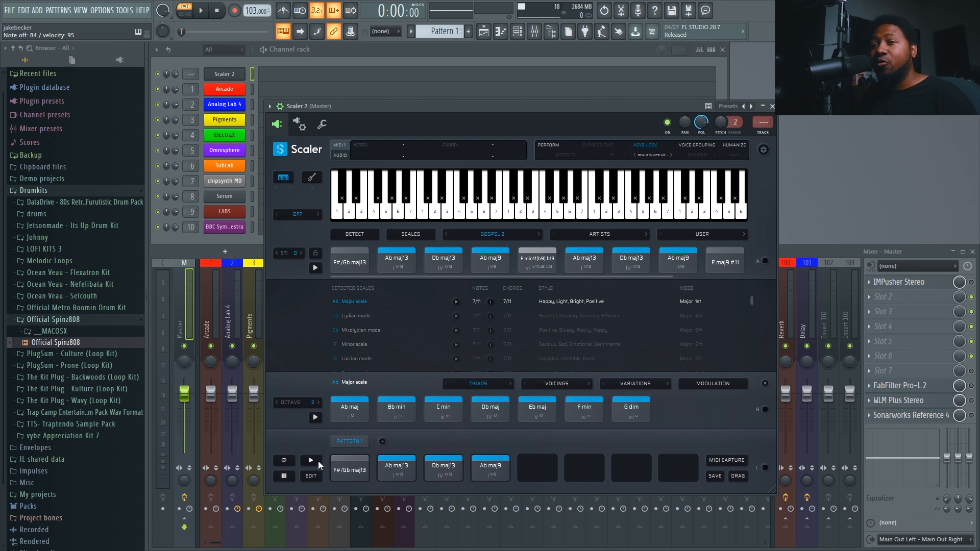
click(311, 476)
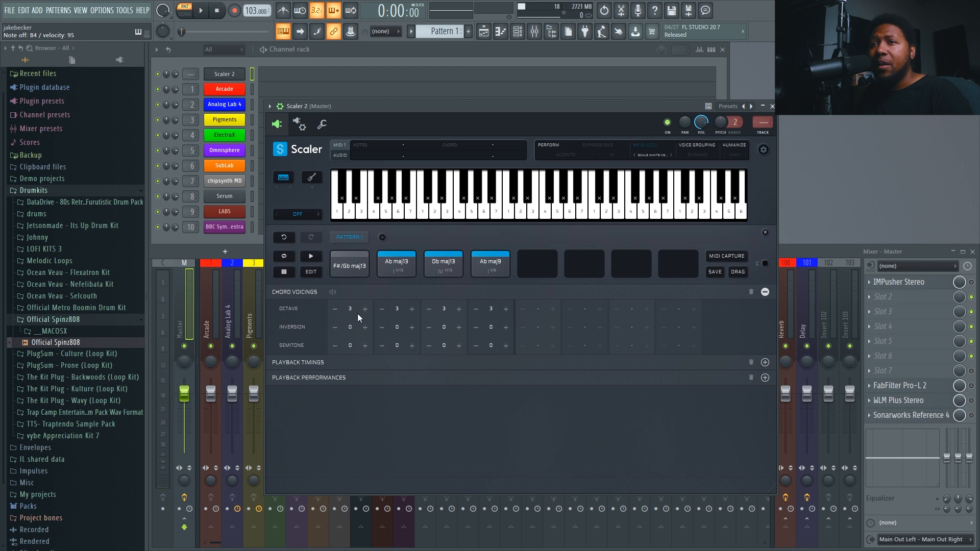
click(307, 362)
click(368, 379)
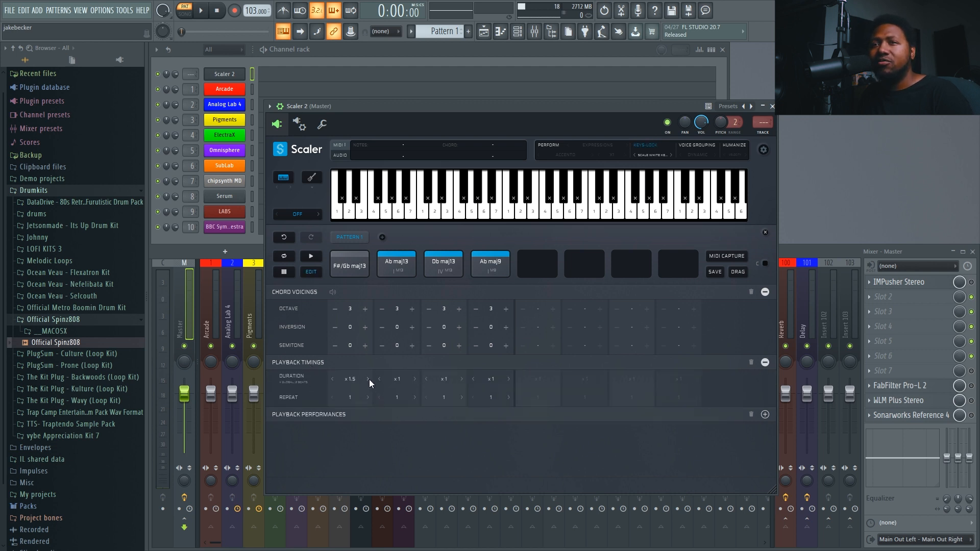
click(313, 257)
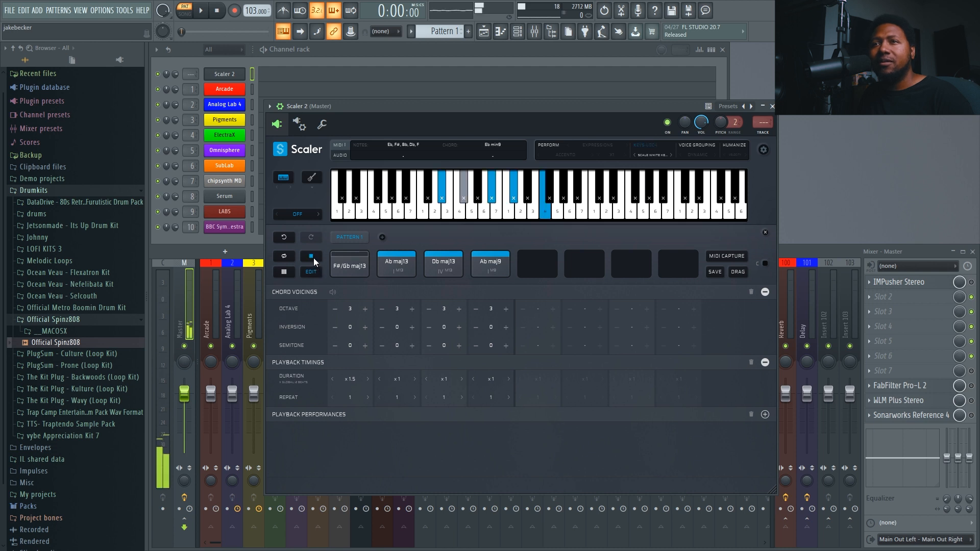
click(313, 258)
Step: Set the first chord's duration to x1.33 and audition the start of the progression
click(332, 379)
click(312, 256)
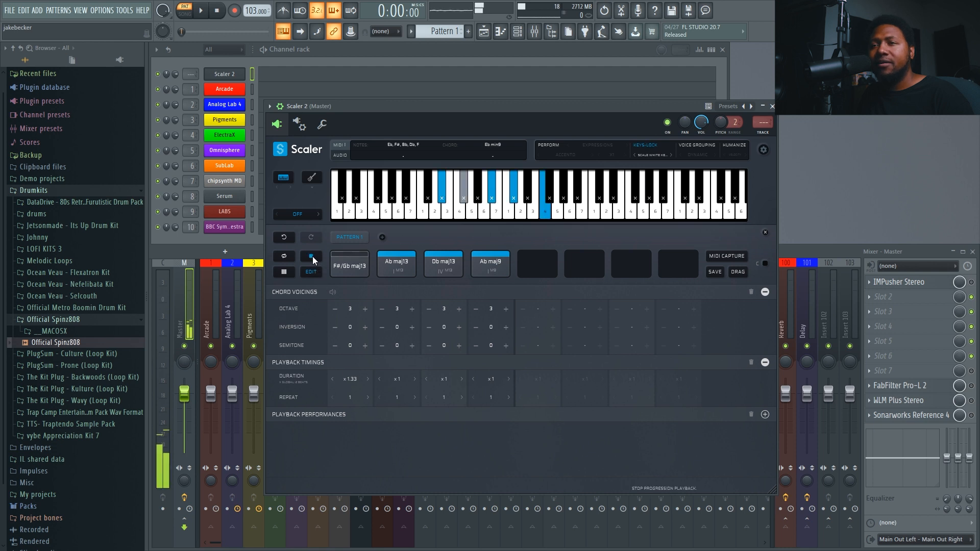
click(313, 256)
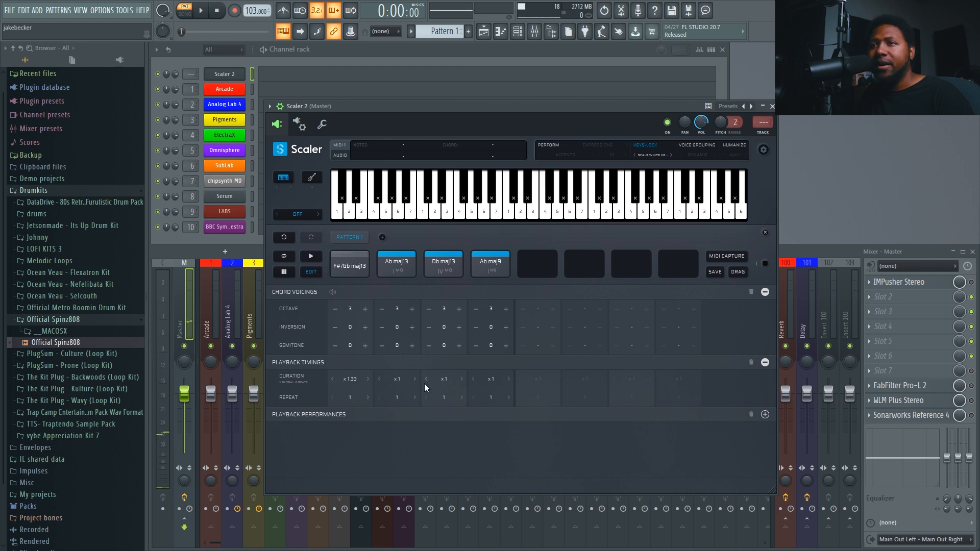
Step: Set the durations of the second and third pattern chords to x1.25, playing the progression to check the timing
click(415, 379)
click(311, 257)
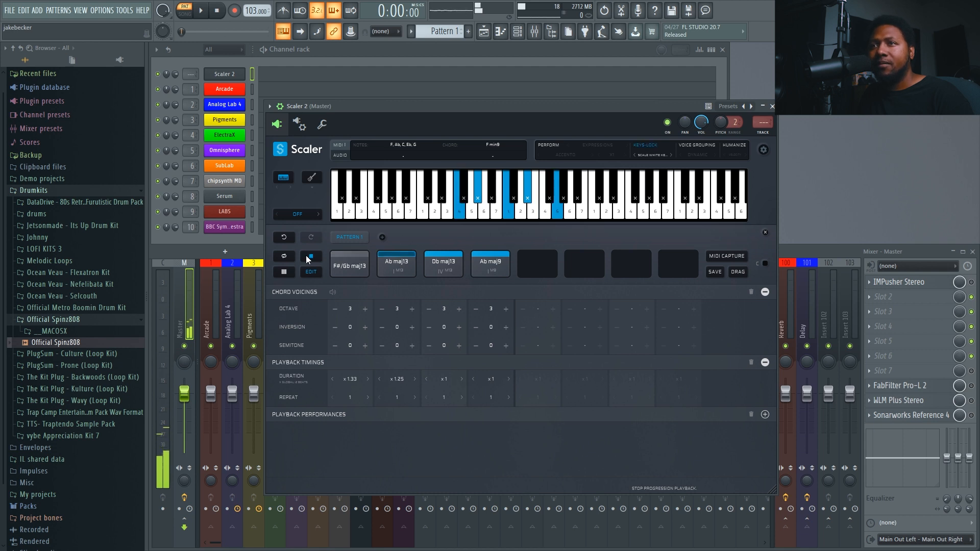
click(462, 379)
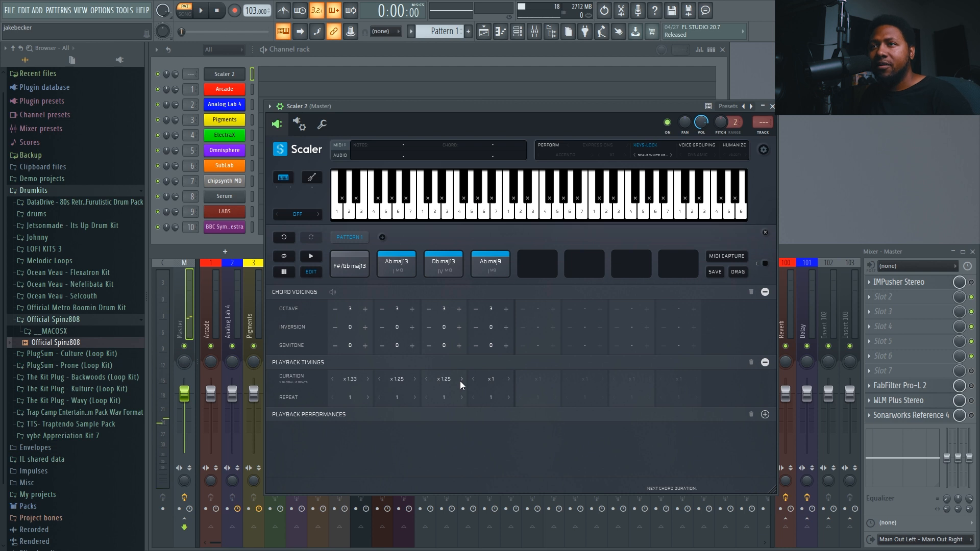
Step: Turn on looping, set the fourth chord's duration to x1.25 and audition the whole progression
click(283, 256)
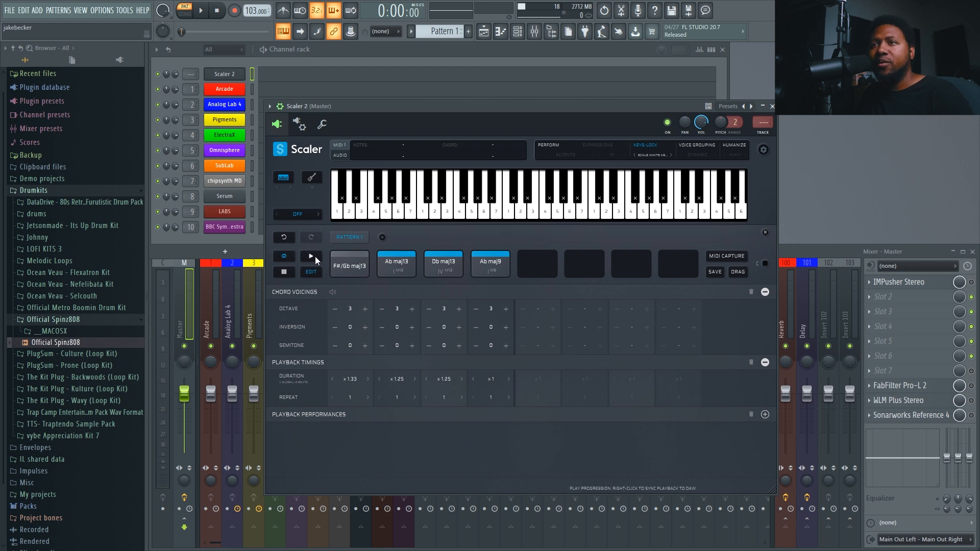
click(311, 257)
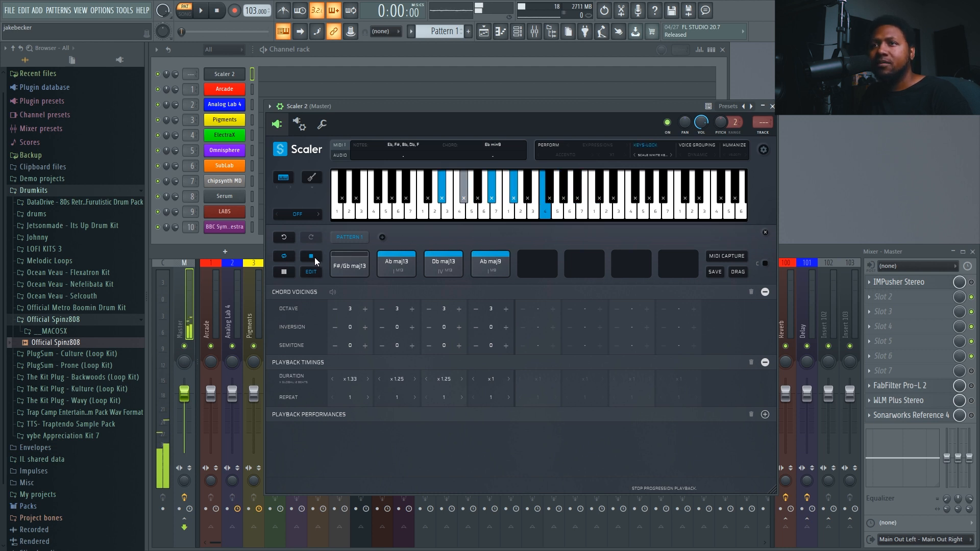
click(314, 257)
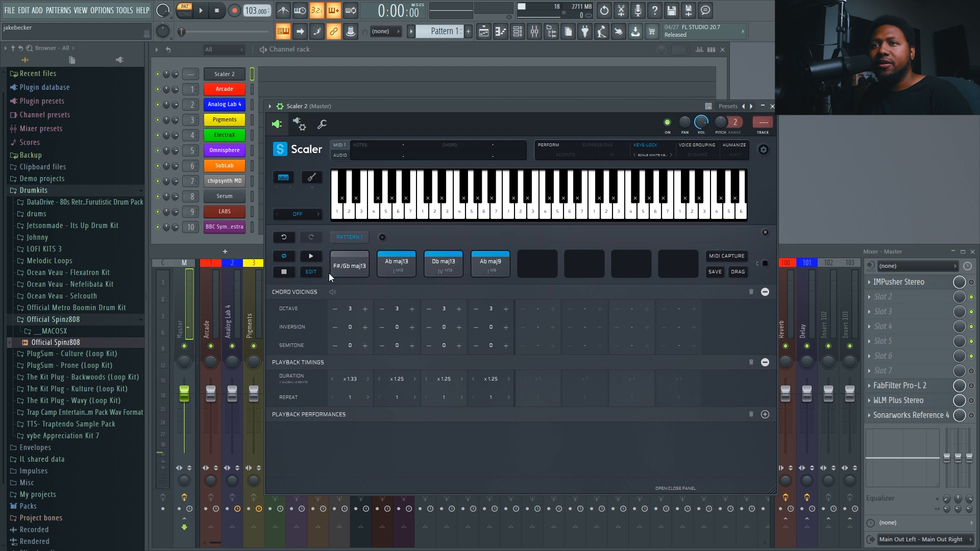
click(312, 255)
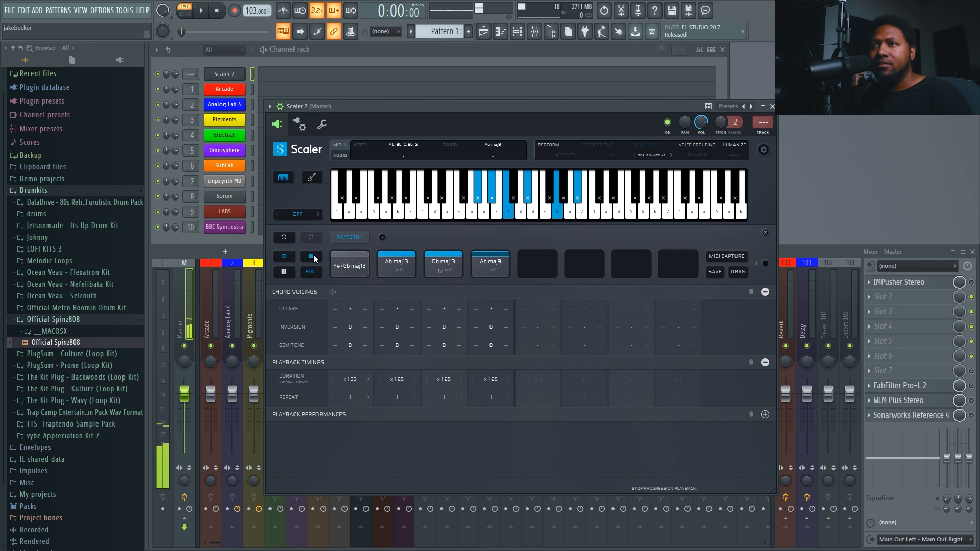
click(313, 255)
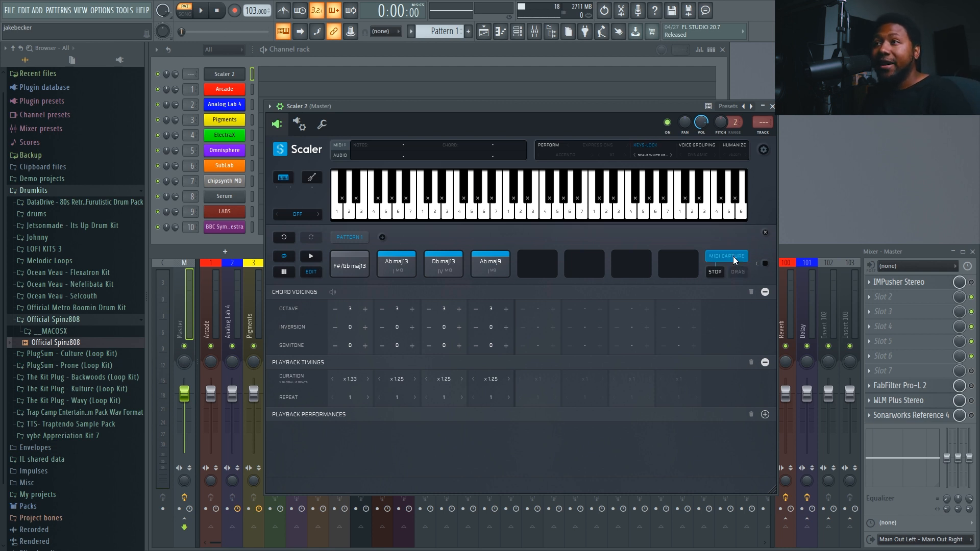
Step: Record the looping progression with MIDI Capture and place the captured notes on the LABS channel
click(310, 256)
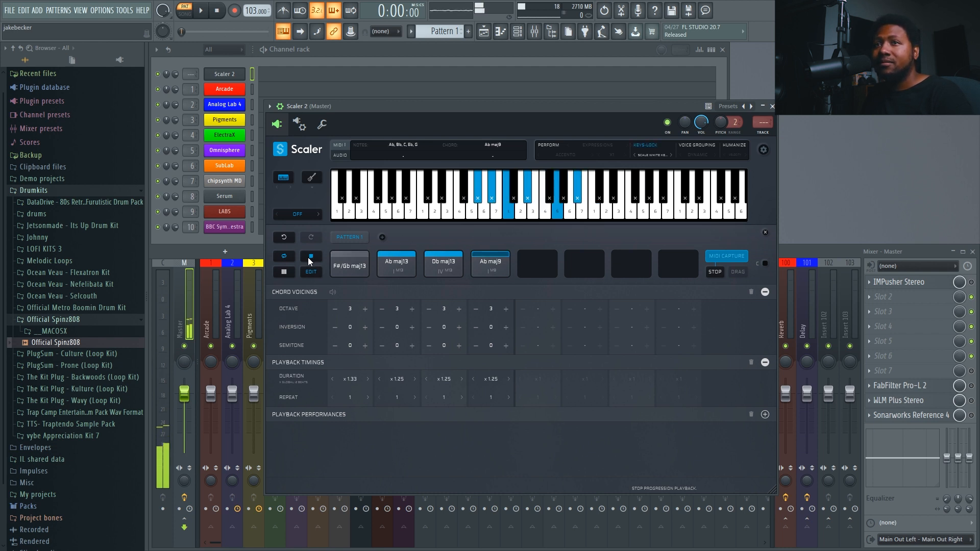
click(309, 258)
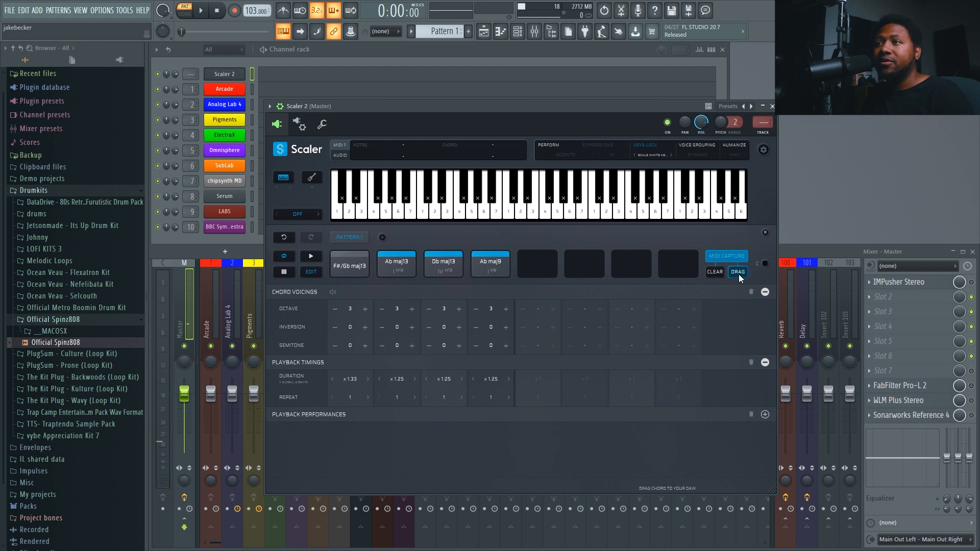
drag(739, 273, 256, 215)
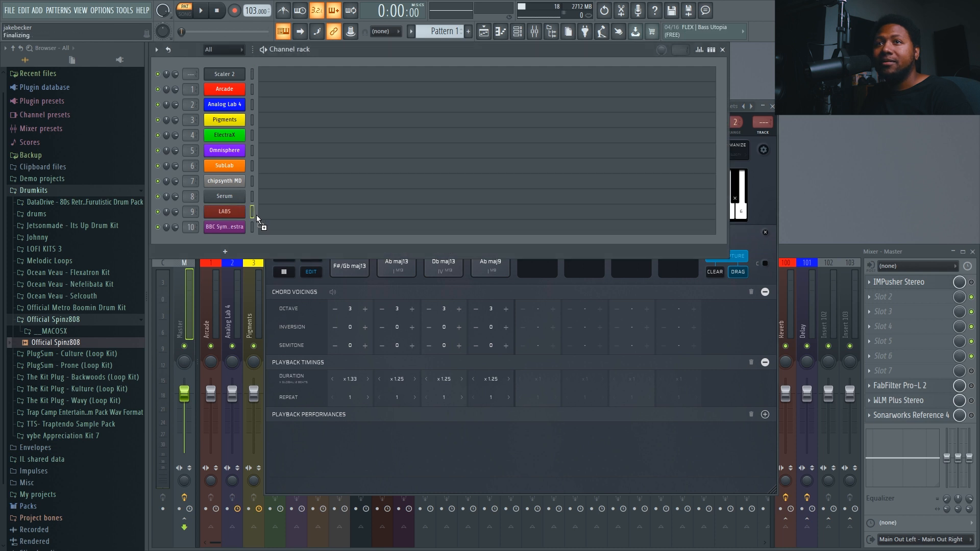
Step: Examine the captured chords in the LABS piano roll and play them back
click(485, 212)
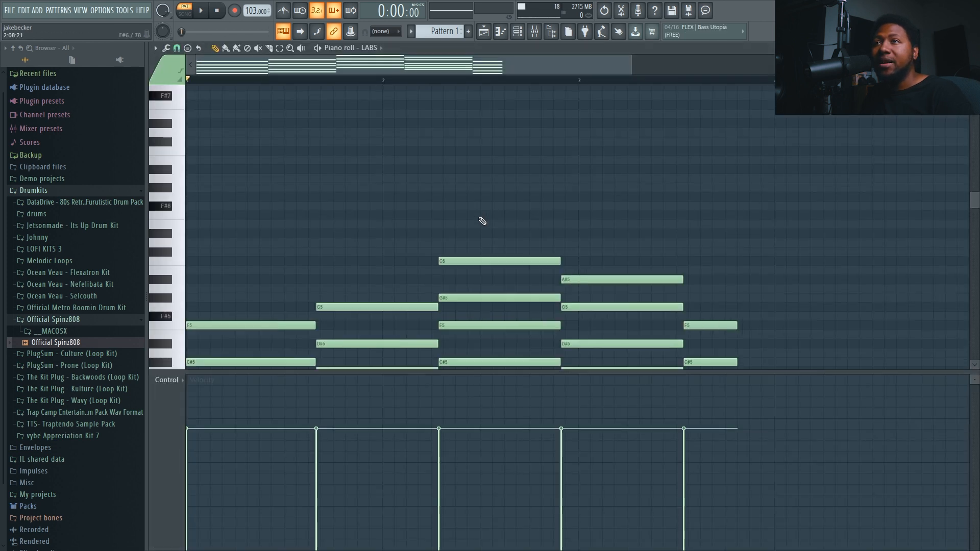
scroll(482, 221, down, 4)
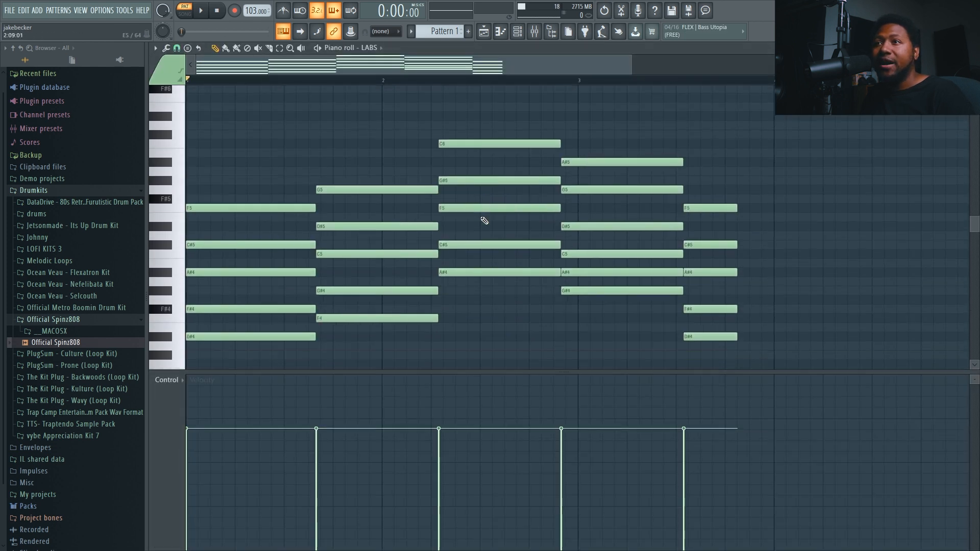
click(200, 11)
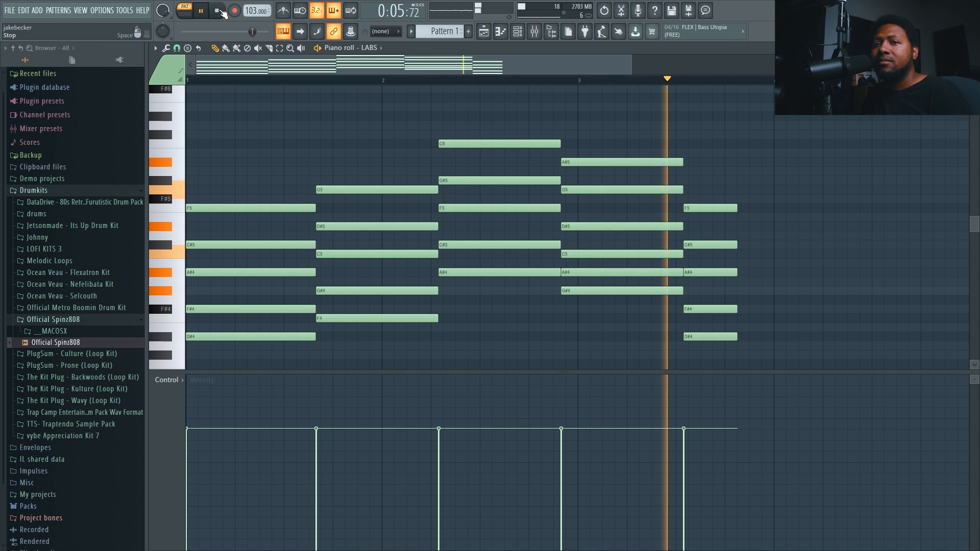
click(223, 11)
Step: Return to the channel rack and cut the captured notes from the LABS channel
click(517, 32)
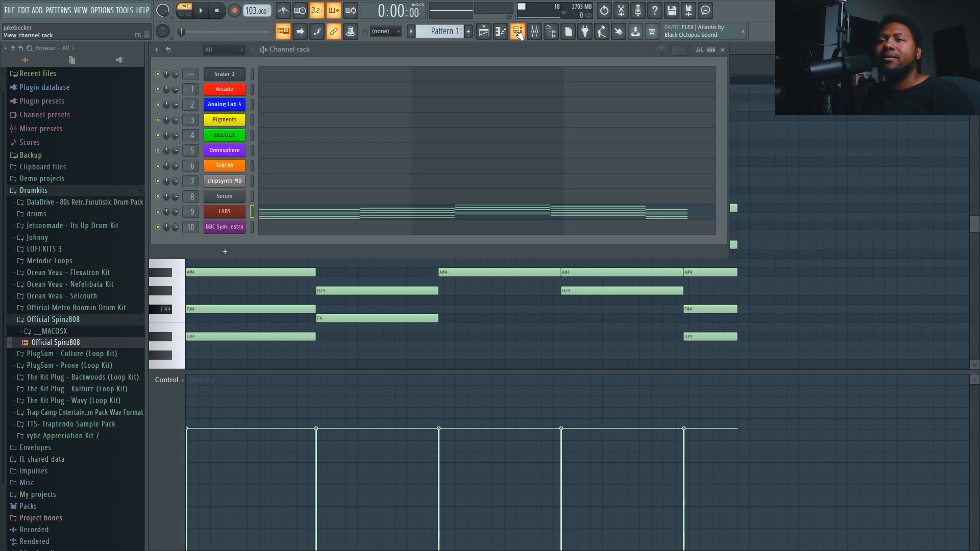
right_click(302, 210)
click(350, 212)
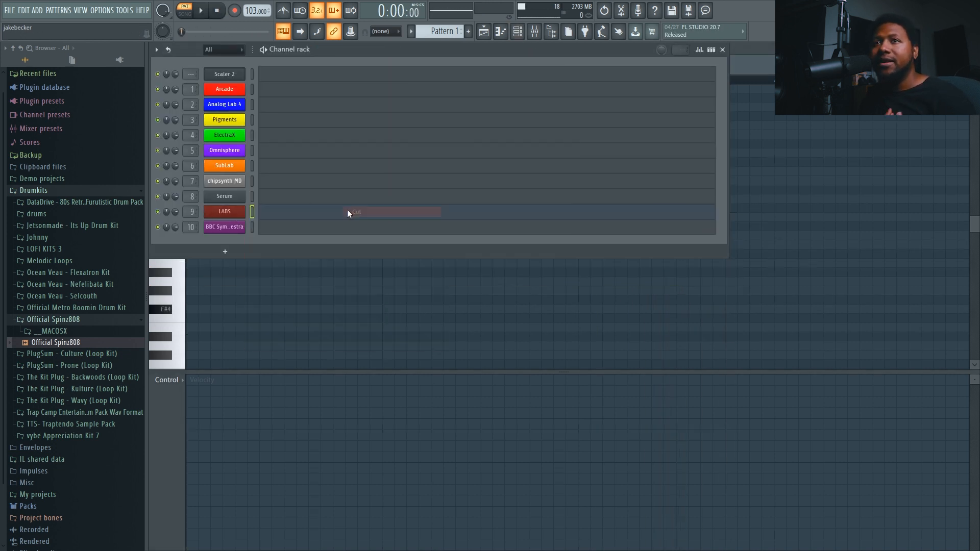
Step: Set Scaler 2's Humanize option to Both and audition the first chord
click(230, 75)
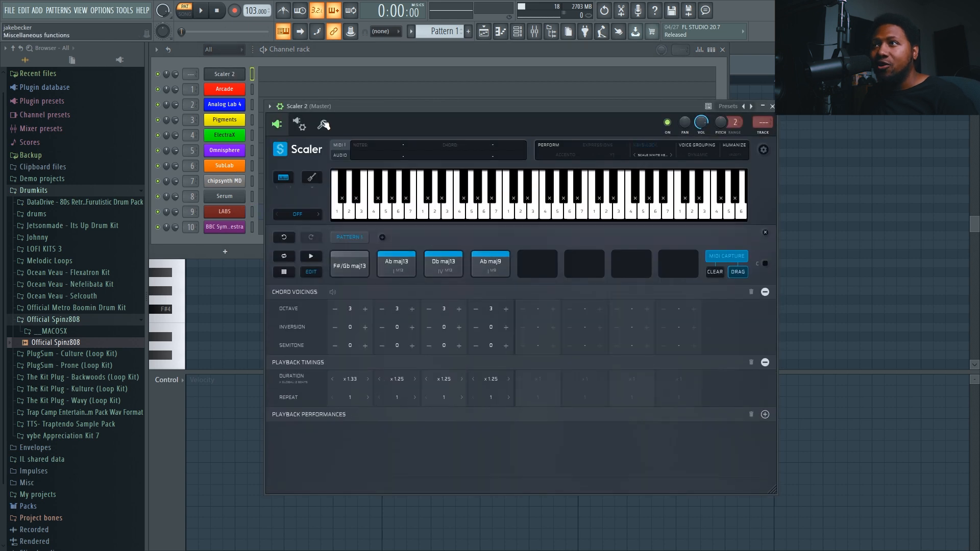
click(739, 154)
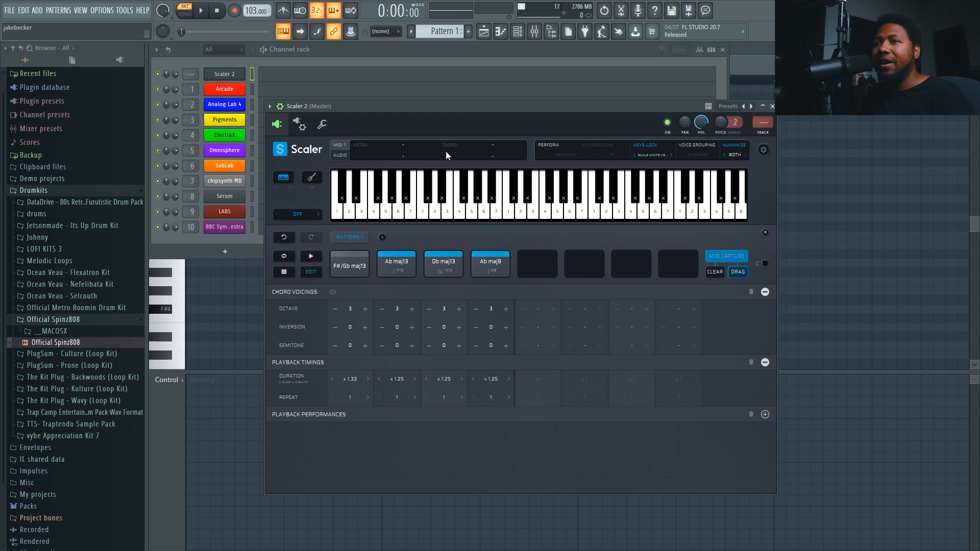
click(311, 256)
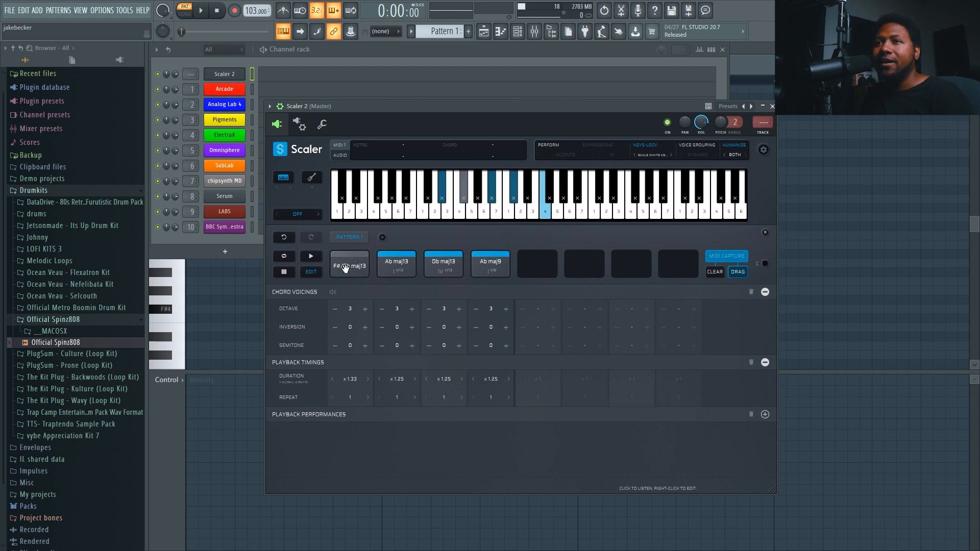
Step: Capture the humanized progression as MIDI, place it on the LABS channel and show its notes in the piano roll
click(714, 258)
click(311, 257)
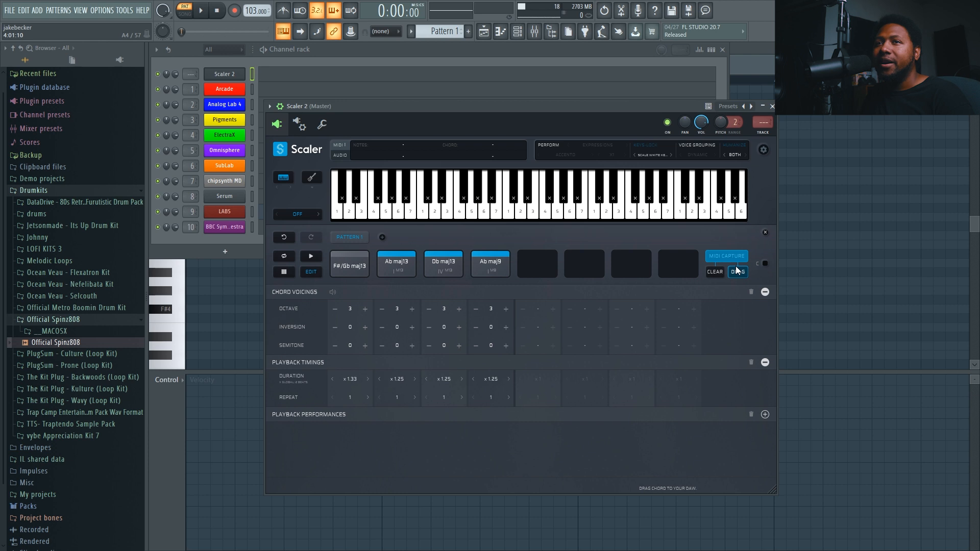
drag(738, 273, 323, 218)
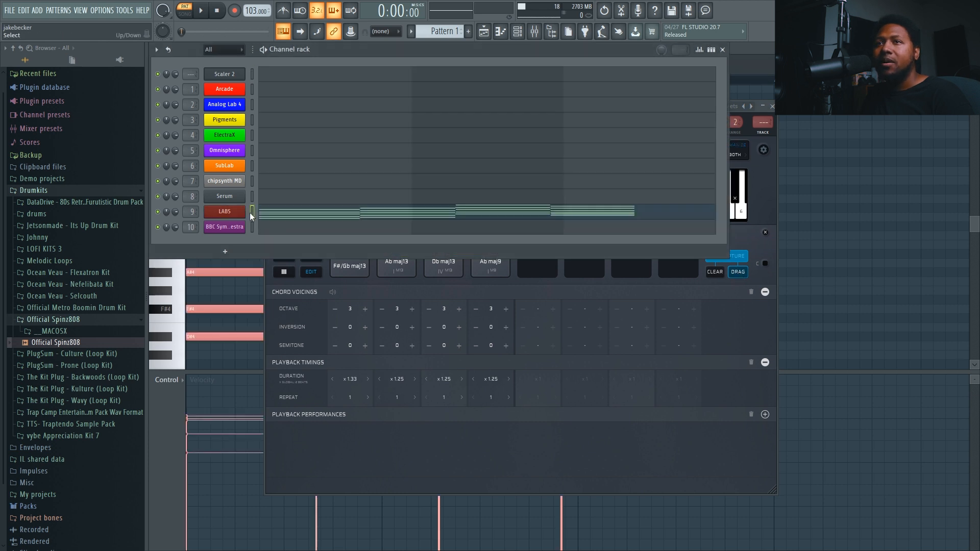
click(324, 218)
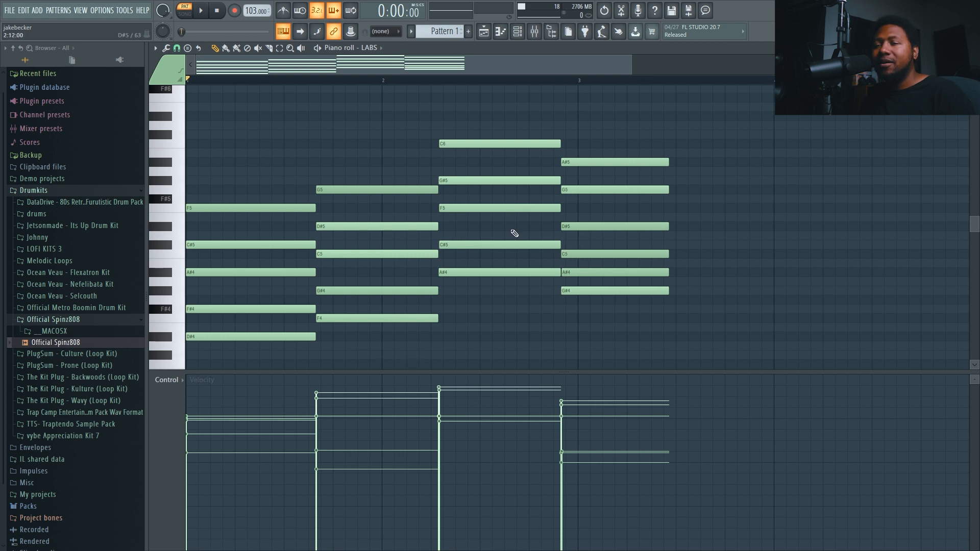
Step: Try a slight start-time strum on the LABS chords with the strumizer while playing them back
key(alt+s)
drag(449, 270, 449, 268)
key(space)
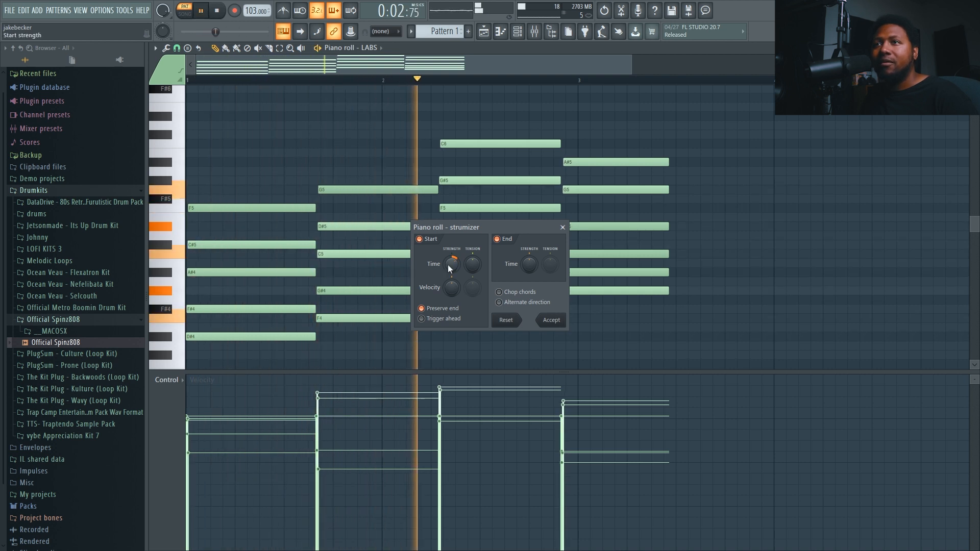
drag(450, 265, 449, 267)
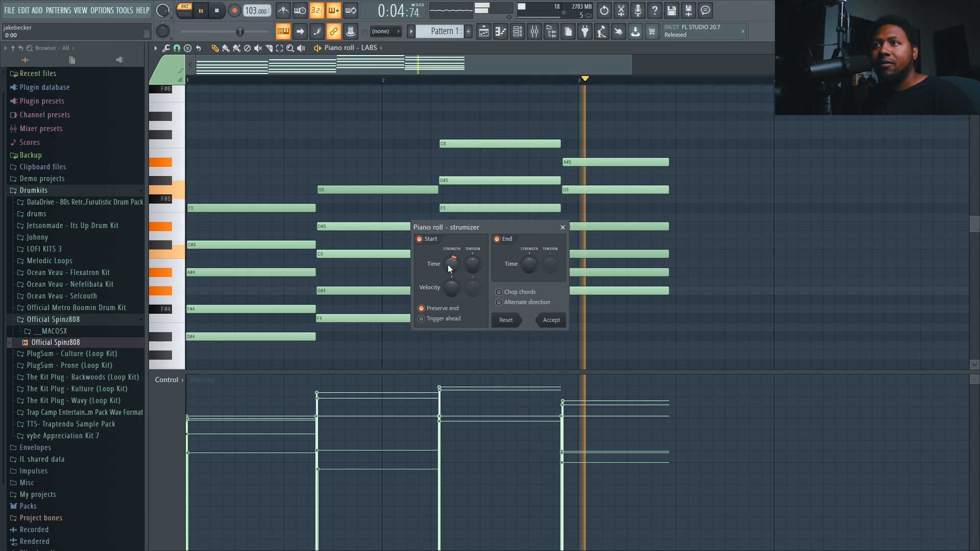
key(space)
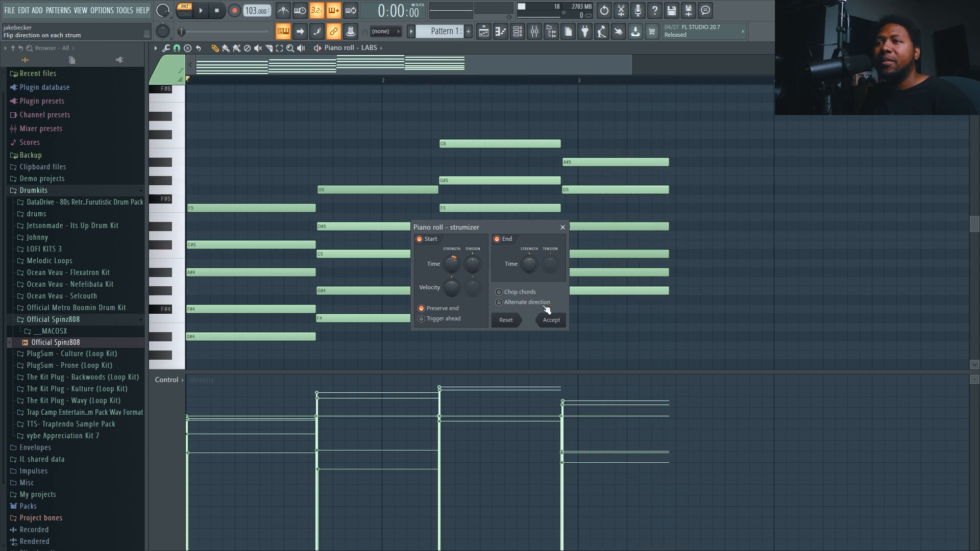
click(563, 227)
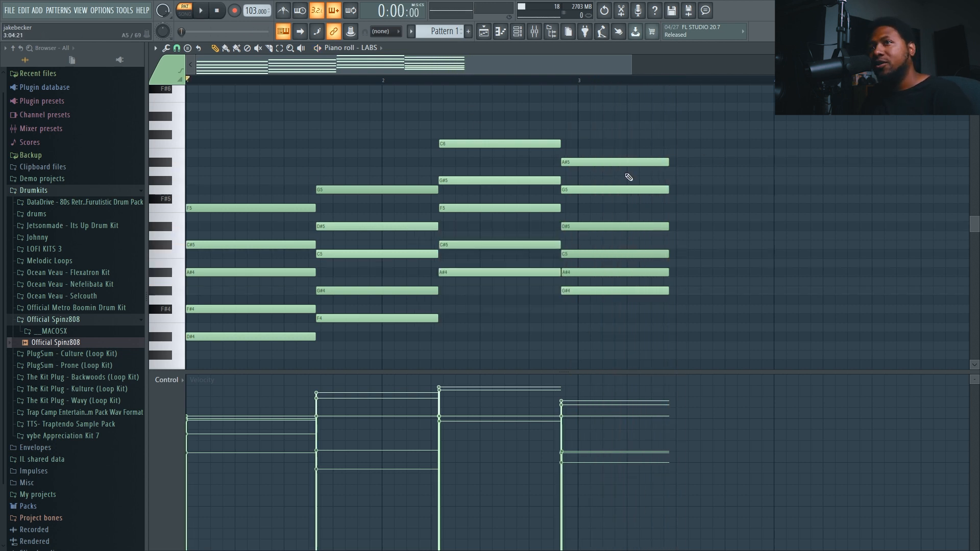
Step: Return to Scaler 2 and clear its captured MIDI
click(517, 32)
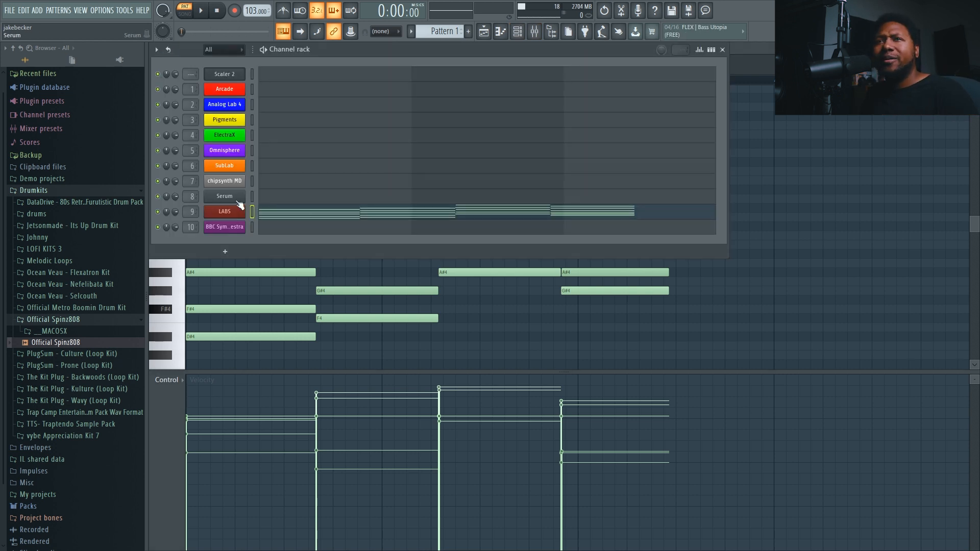
click(239, 76)
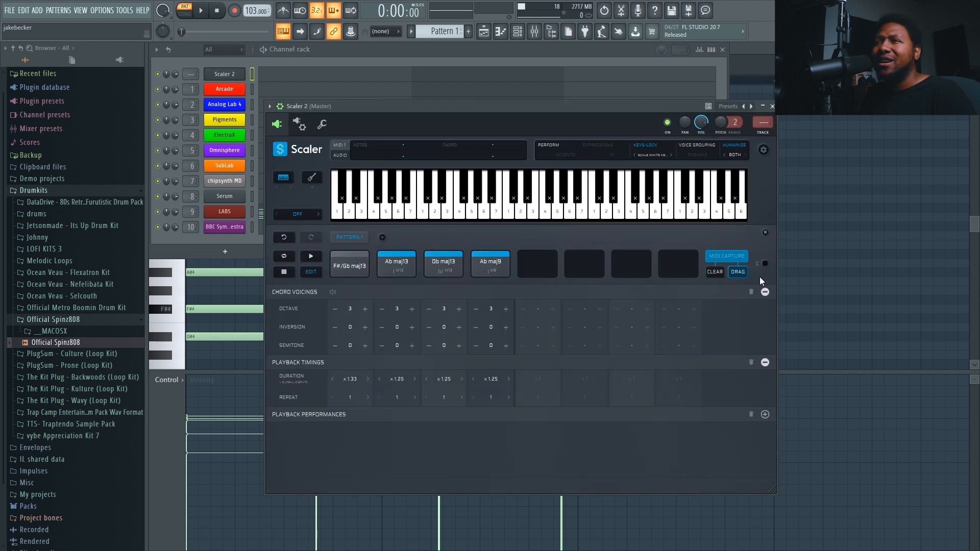
click(718, 270)
Step: Collapse the Chord Voicings and Playback Timings sections and leave the pattern's edit view
click(294, 296)
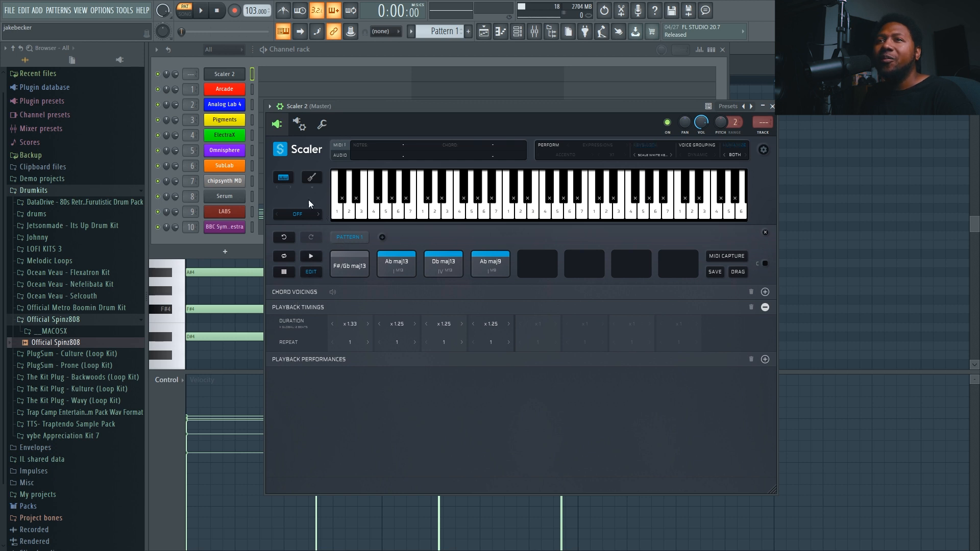
click(309, 306)
click(313, 274)
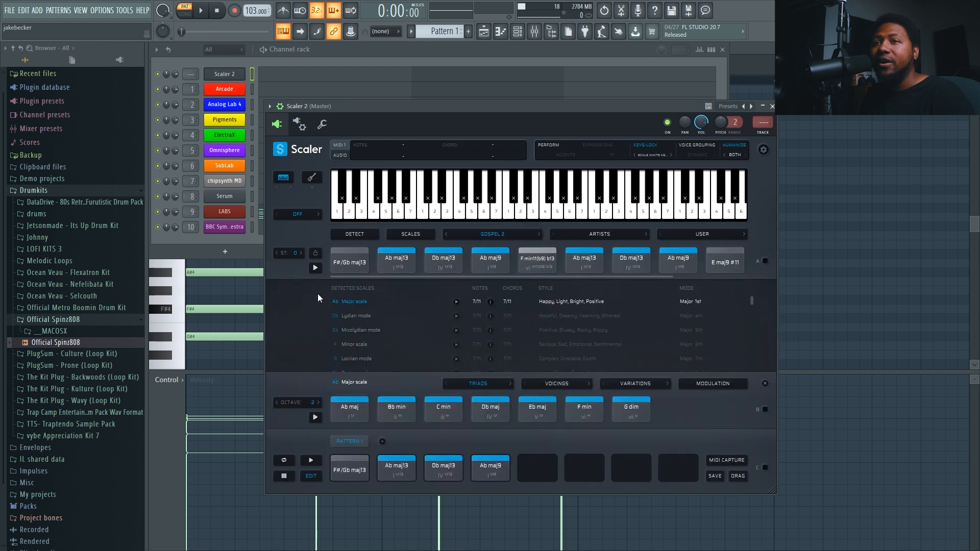
click(493, 235)
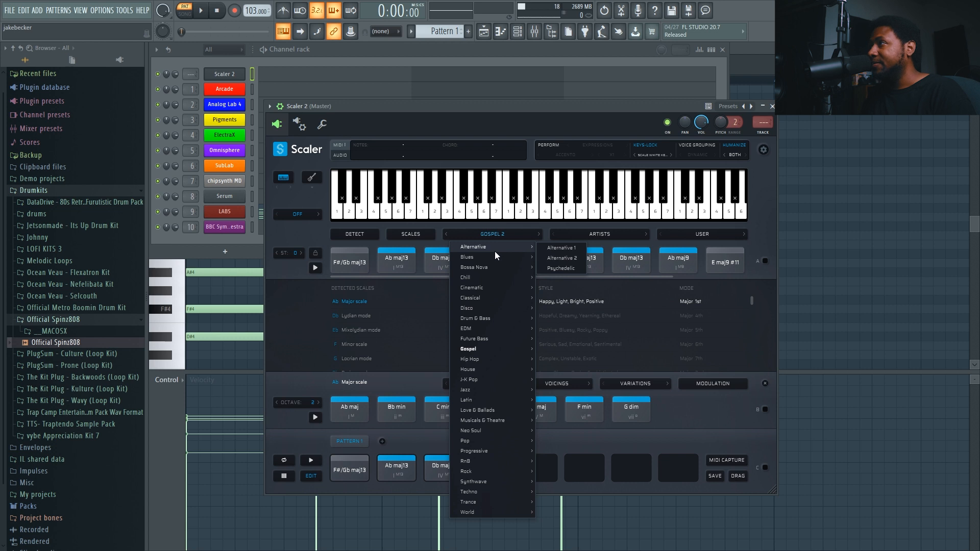
click(755, 224)
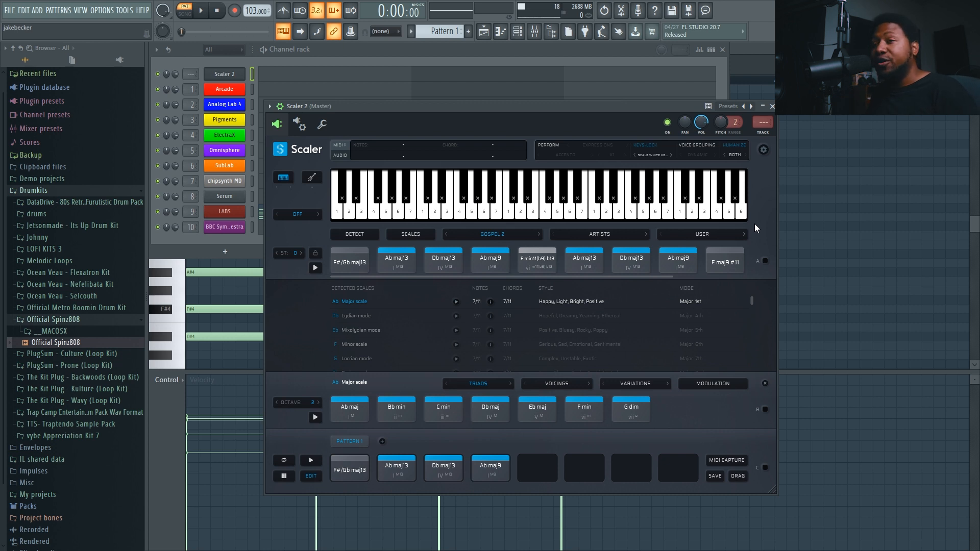
Step: Open the Modulation section with the Progression preset and audition the four chords of the current progression
click(710, 388)
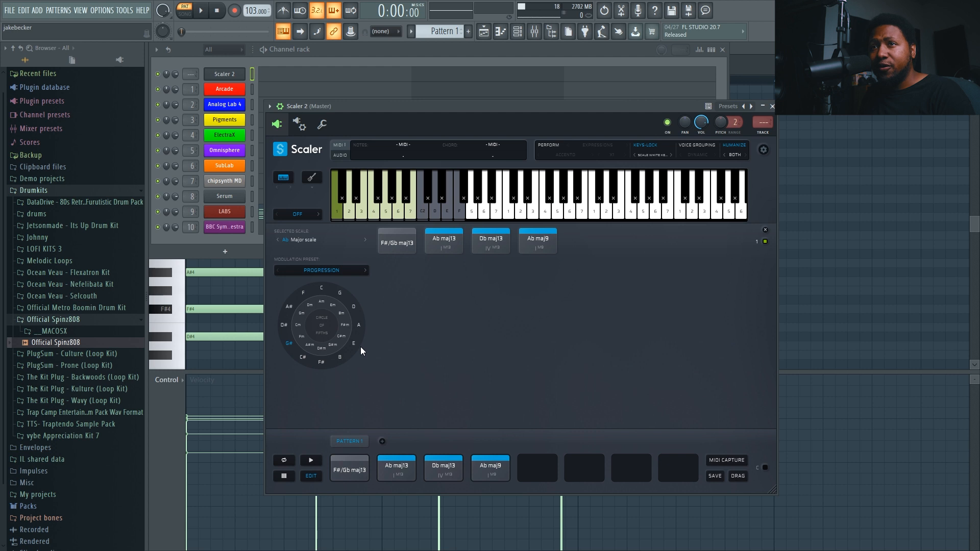
click(405, 243)
click(444, 244)
click(491, 246)
click(533, 250)
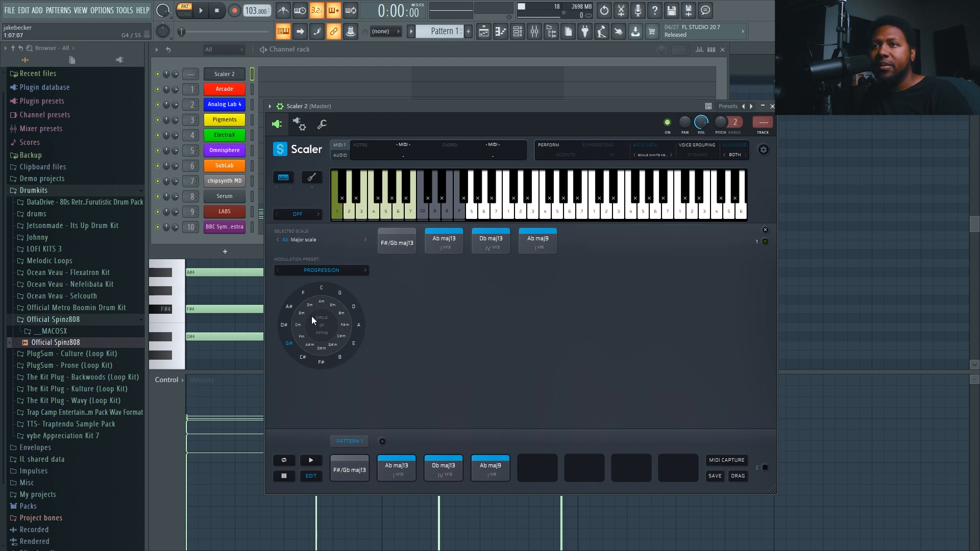
Step: Choose A# on the circle of fifths as the modulation key and audition the progression followed by the suggested pathway chords
click(288, 307)
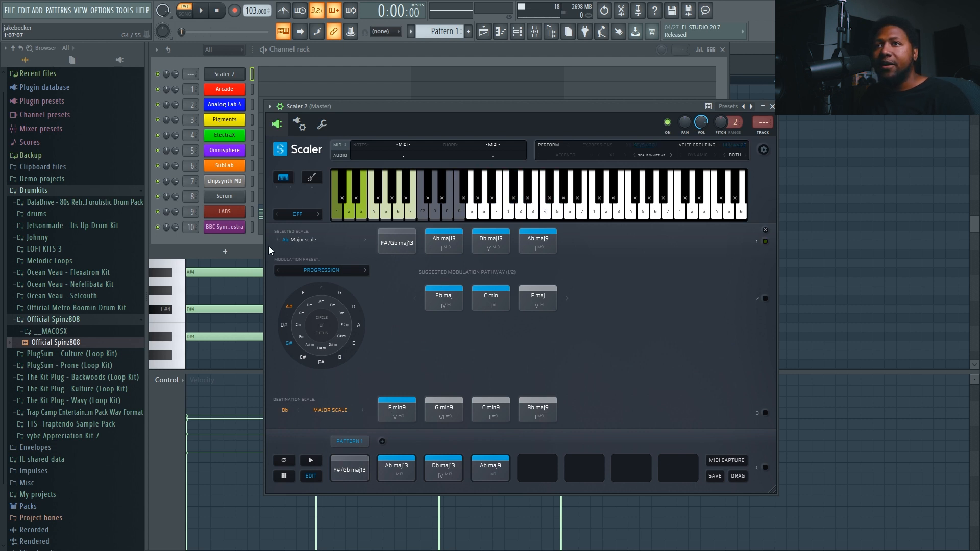
click(404, 245)
click(403, 245)
click(447, 240)
click(492, 241)
click(540, 239)
click(447, 304)
click(494, 305)
click(527, 305)
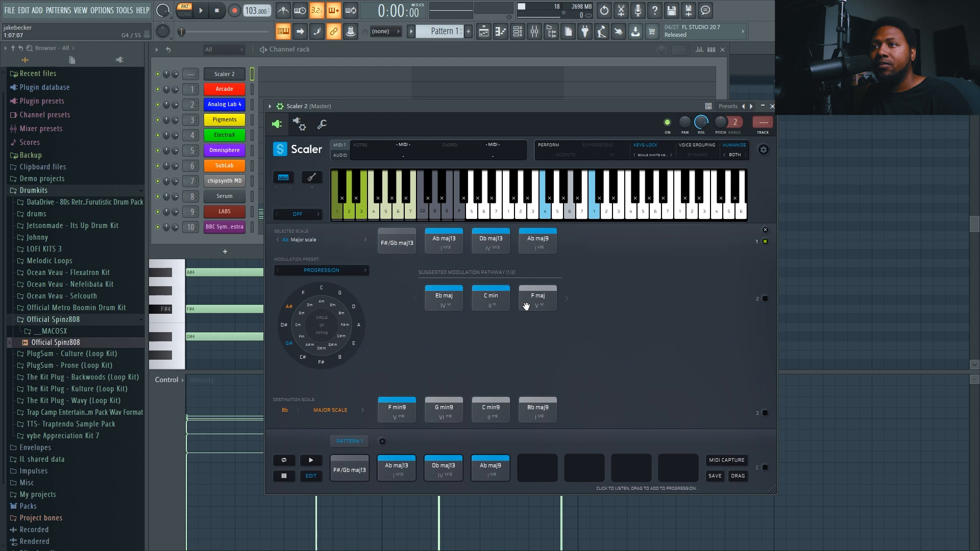
Step: Audition the route from the first source chords through Eb maj to the opening F min9 of the Bb major destination scale
click(397, 410)
click(406, 242)
click(441, 245)
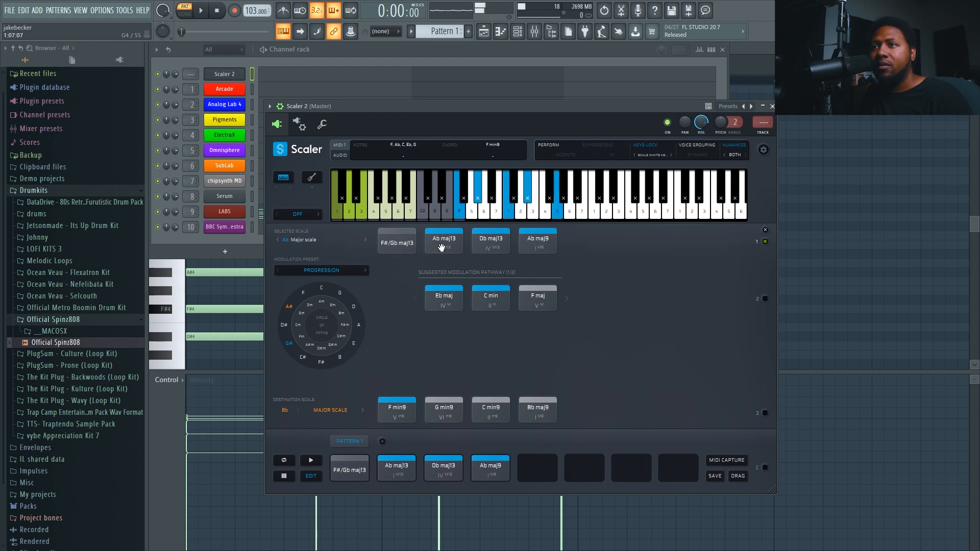
click(444, 297)
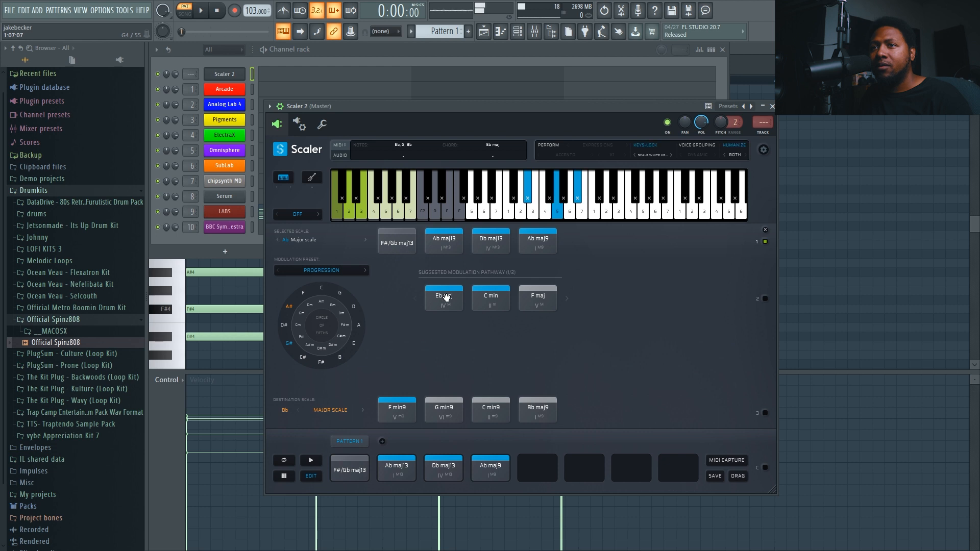
click(389, 417)
click(397, 468)
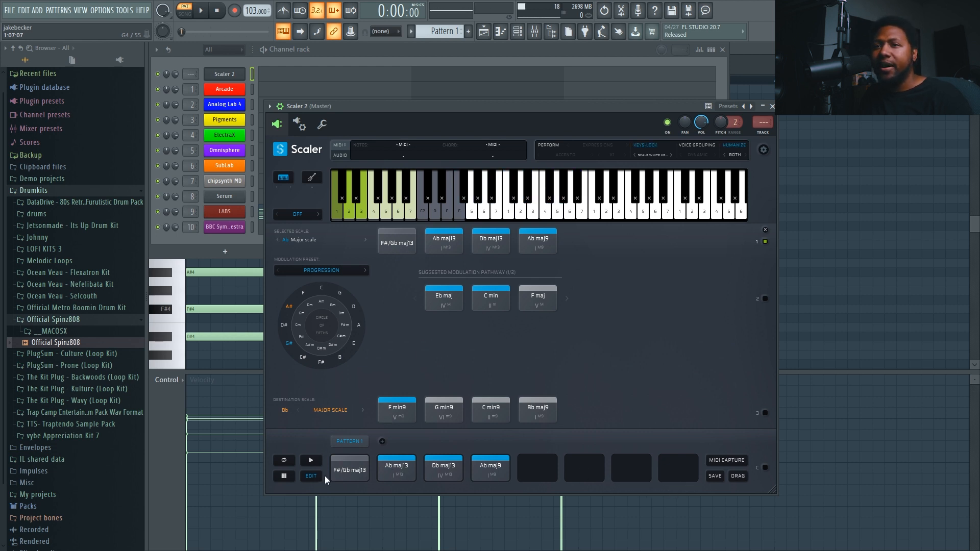
Step: Remove all four chords from Pattern 1, one after another
click(390, 474)
right_click(405, 473)
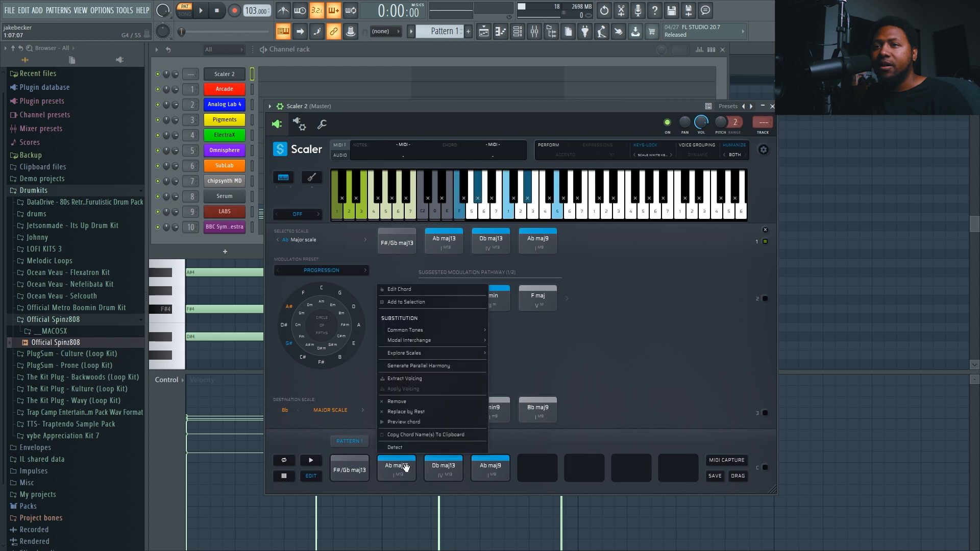
click(552, 445)
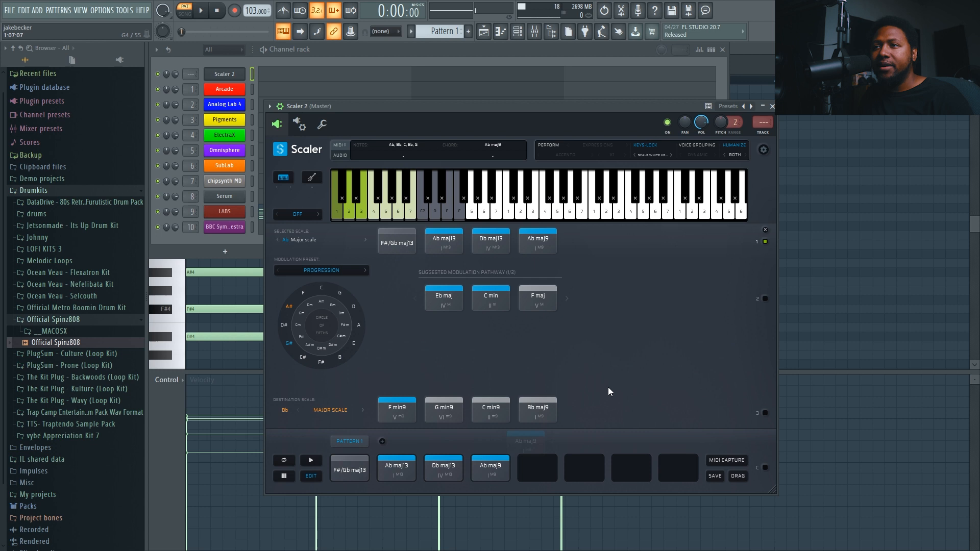
right_click(397, 469)
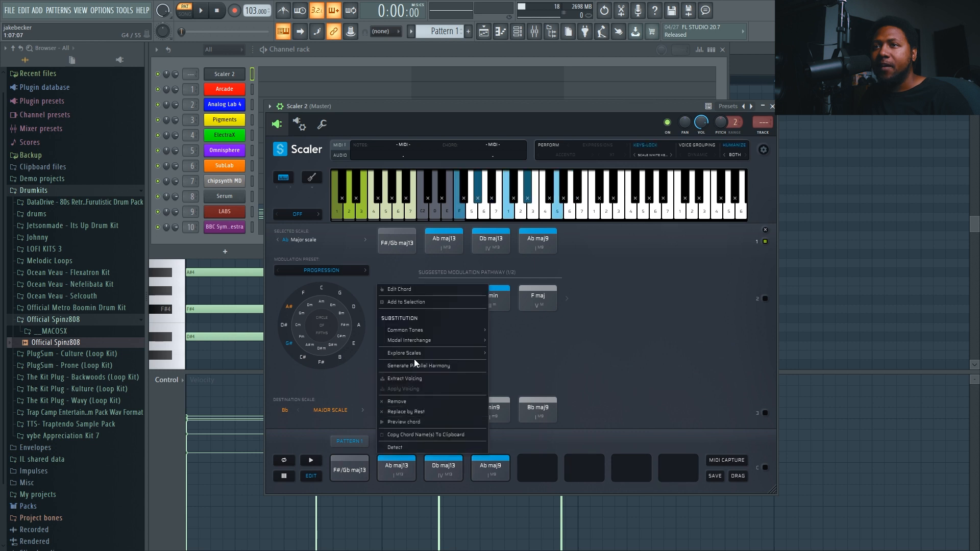
click(413, 402)
right_click(388, 468)
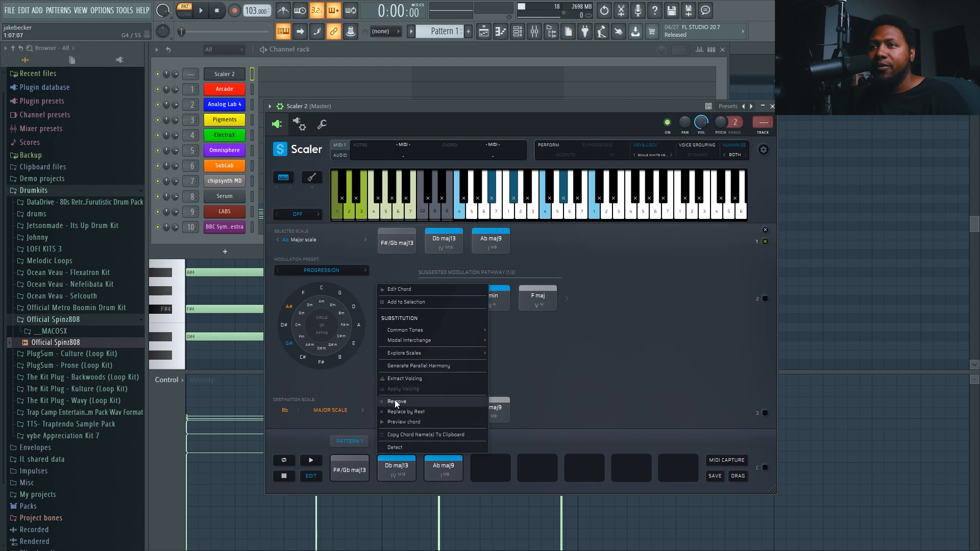
click(394, 402)
right_click(410, 470)
click(416, 401)
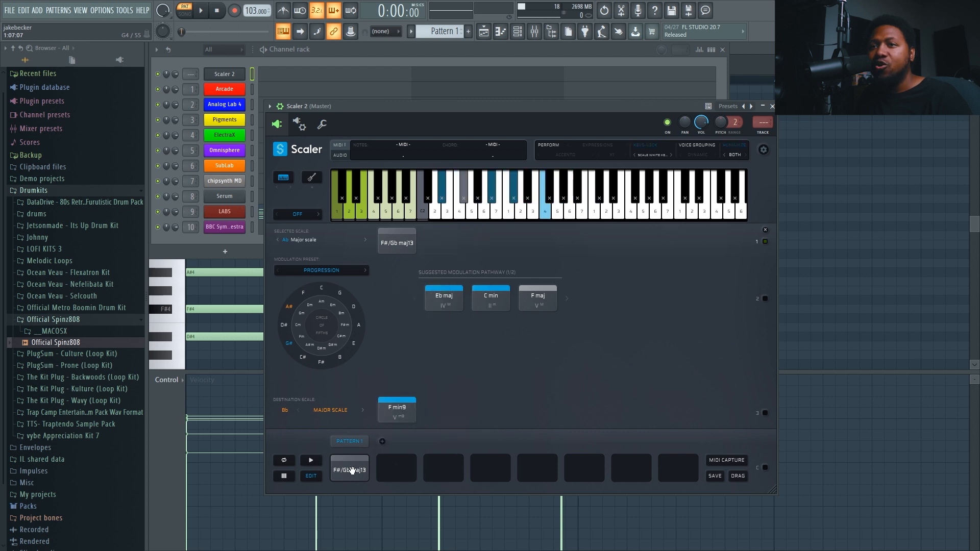
right_click(356, 466)
click(369, 401)
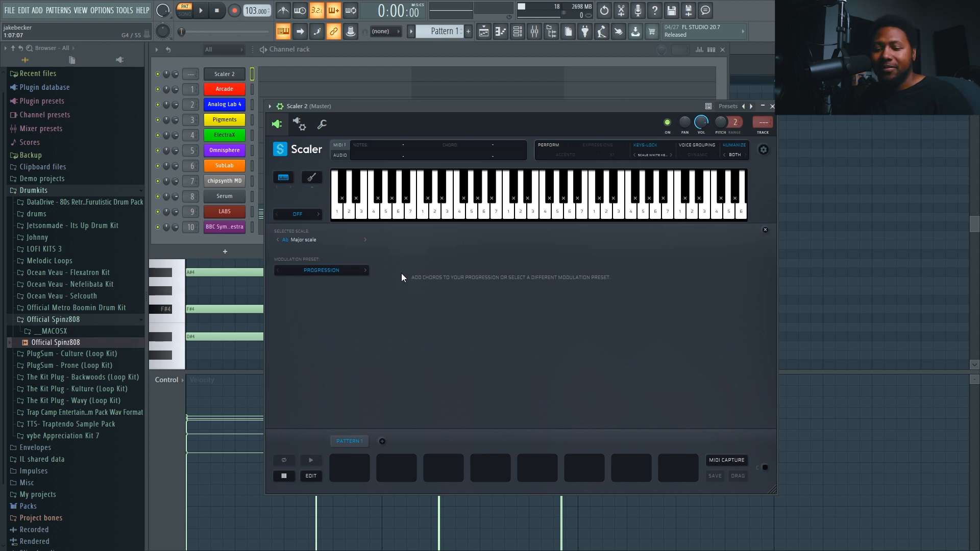
Step: Undo the clearing of Pattern 1
key(ctrl+z)
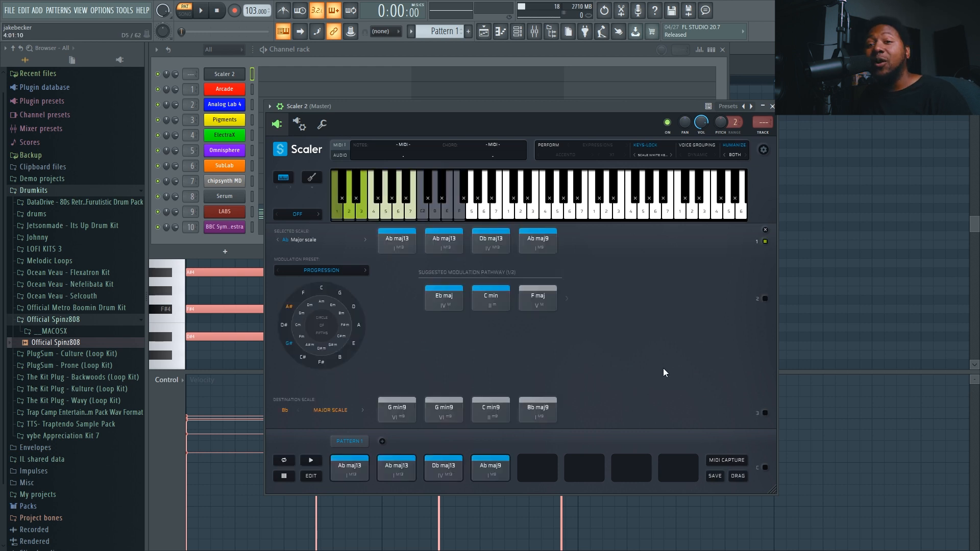
Step: Replace the third chord of Pattern 1 with pathway chord Eb maj and the fourth with destination chord G min9, and play the pattern
click(397, 469)
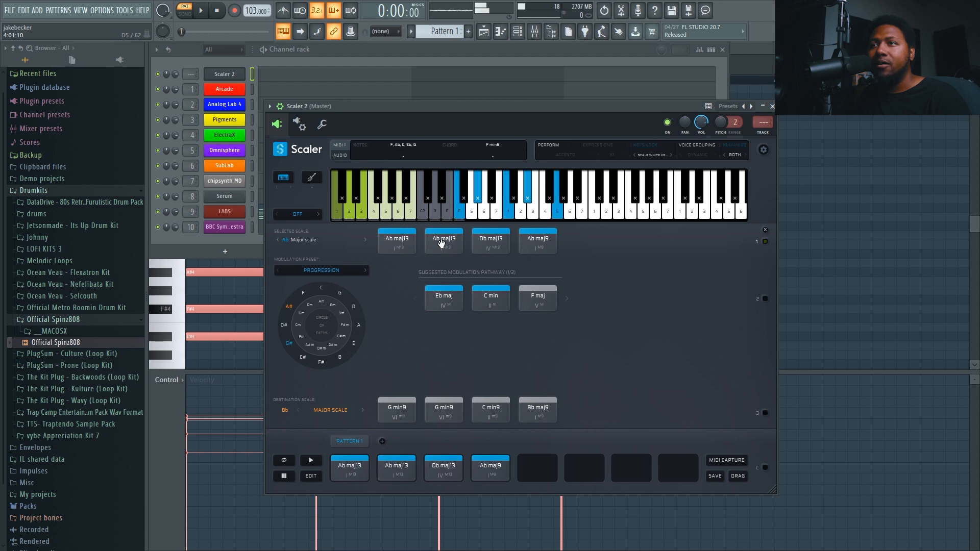
click(439, 301)
drag(440, 301, 443, 465)
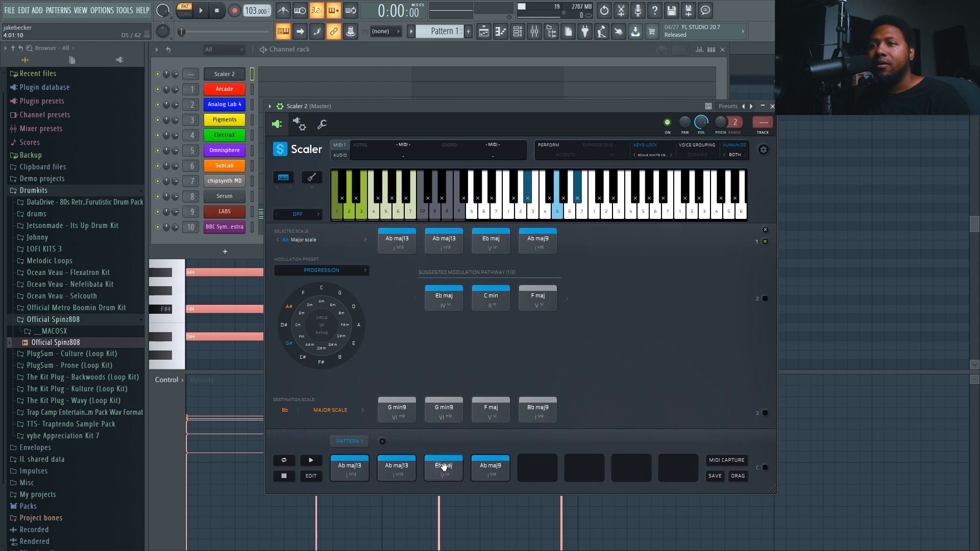
drag(407, 419, 491, 467)
click(307, 464)
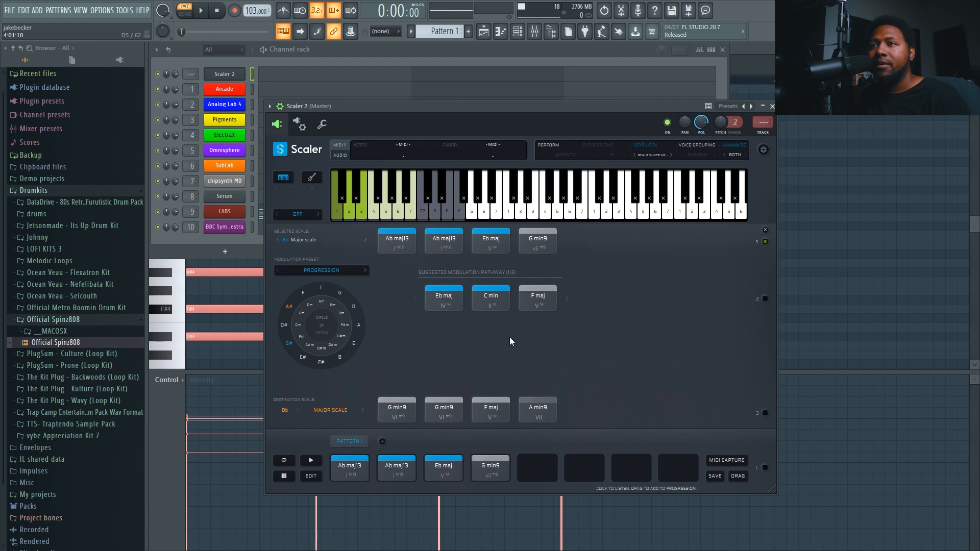
Step: Swap the third chord of Pattern 1 for the pathway's C min and play the progression back, including a preview of destination chord G min9
drag(491, 296, 446, 475)
click(314, 458)
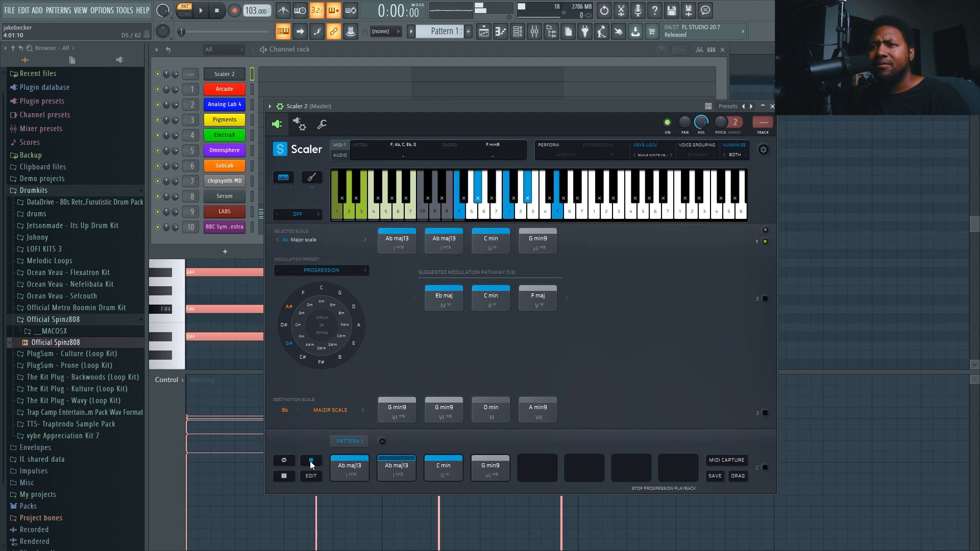
click(310, 461)
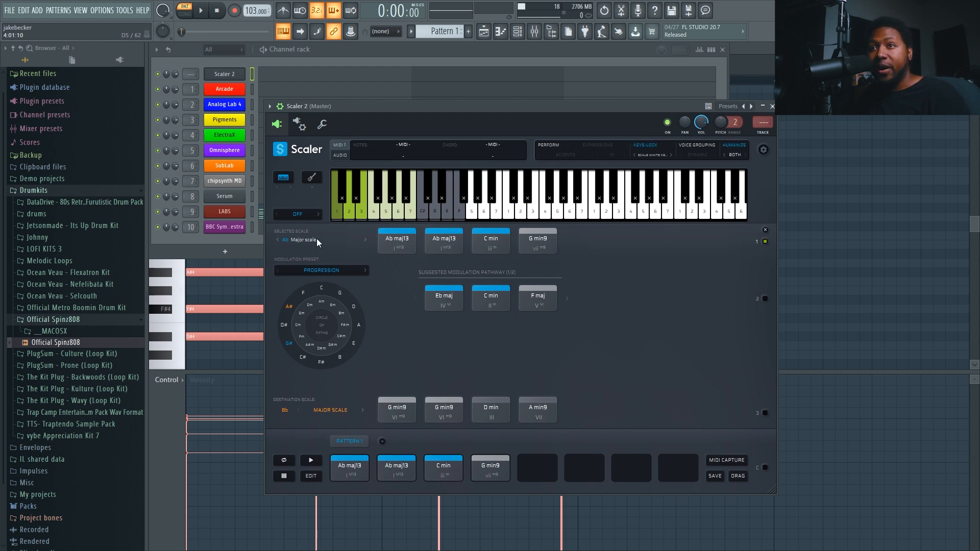
click(393, 406)
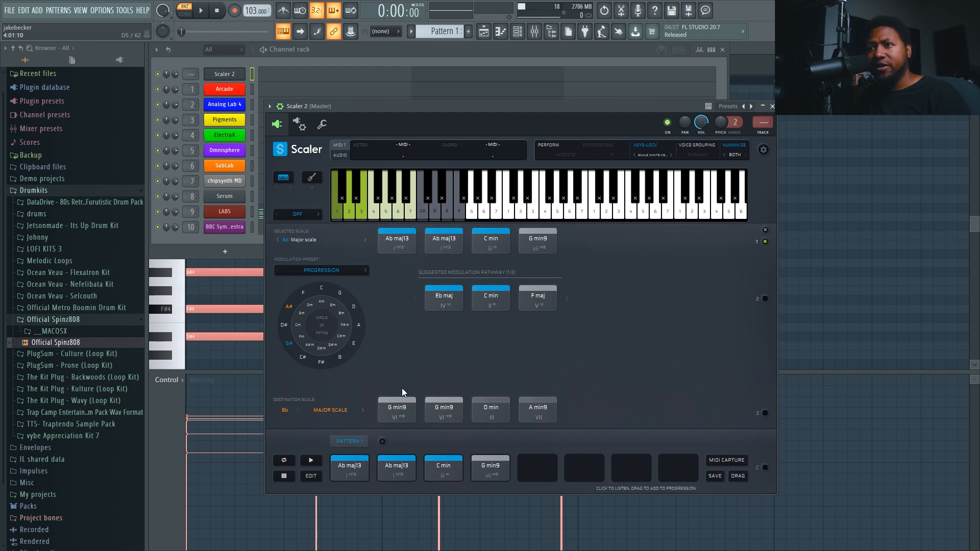